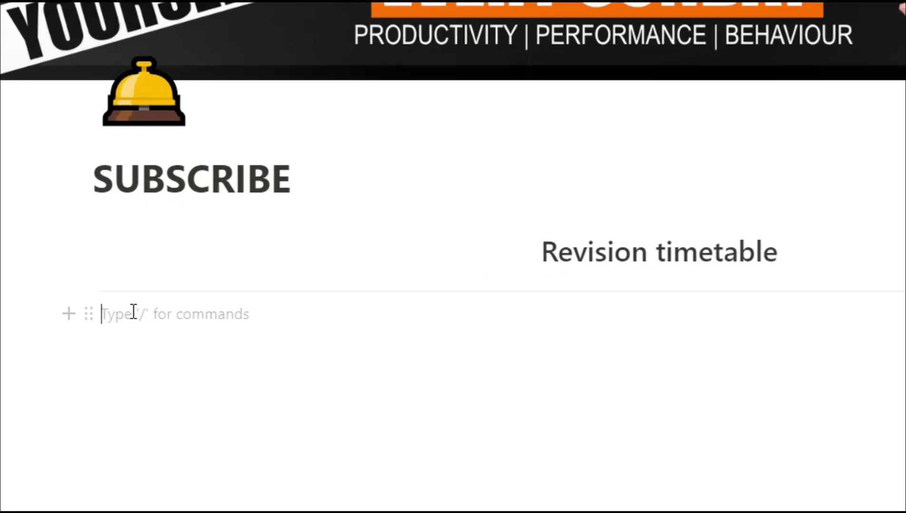
# Insert an inline table titled Timetable using /table, and narrow its Name column.
pyautogui.write('/table')
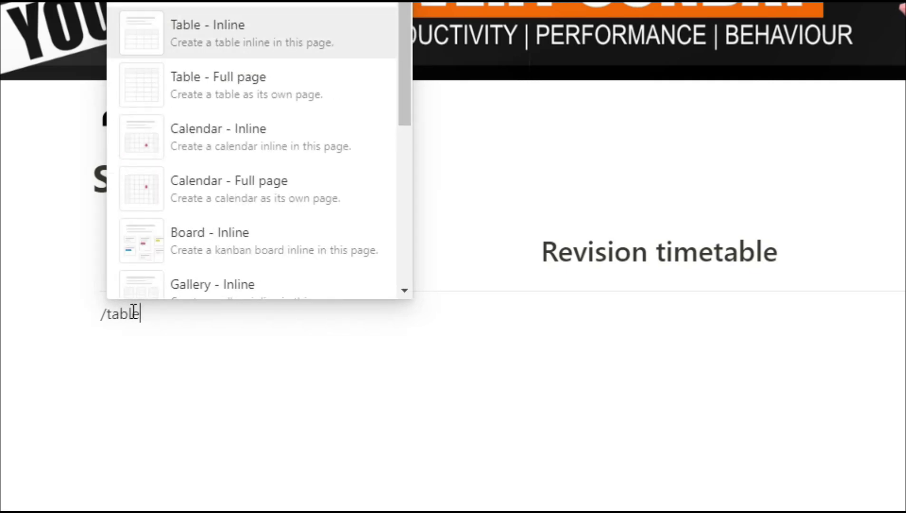
pyautogui.click(245, 45)
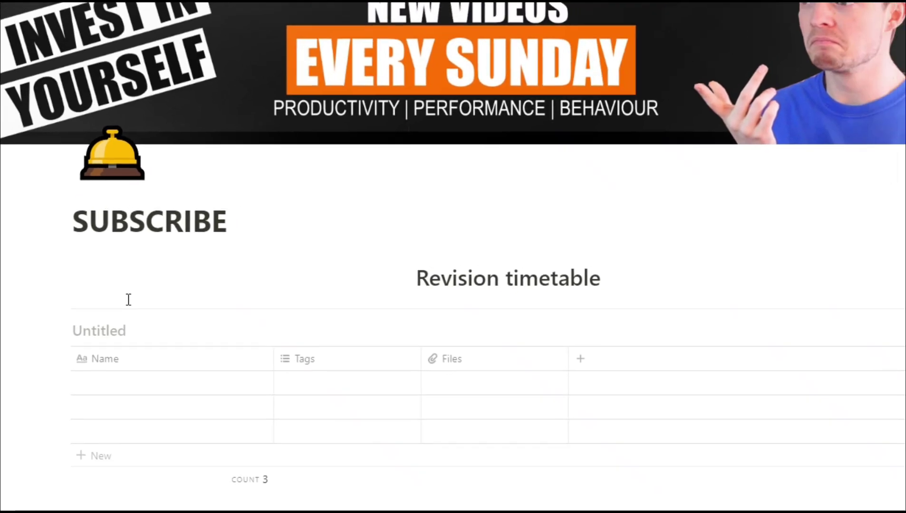
pyautogui.write('Timetable')
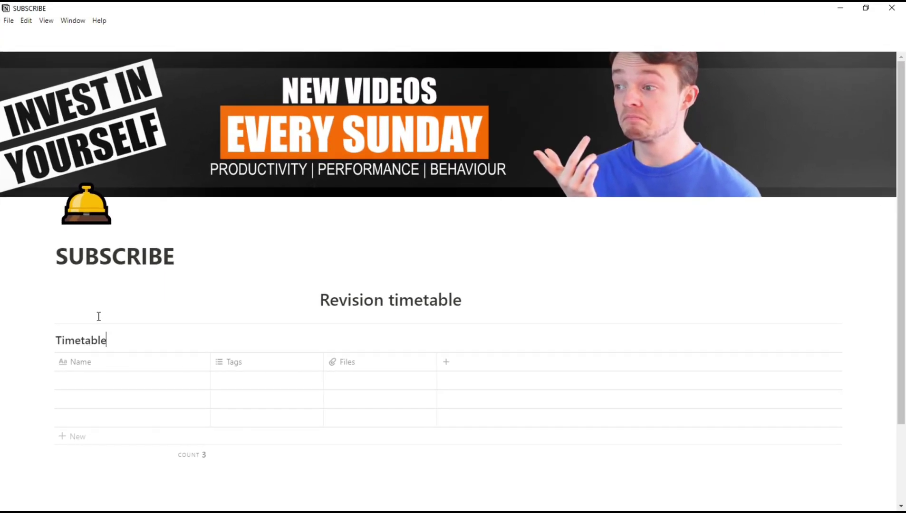
pyautogui.moveTo(210, 362); pyautogui.dragTo(134, 361)
# Enter rows named Topic 1, Topic 2, Topic 3, Client 1 and Client 2.
pyautogui.click(85, 385)
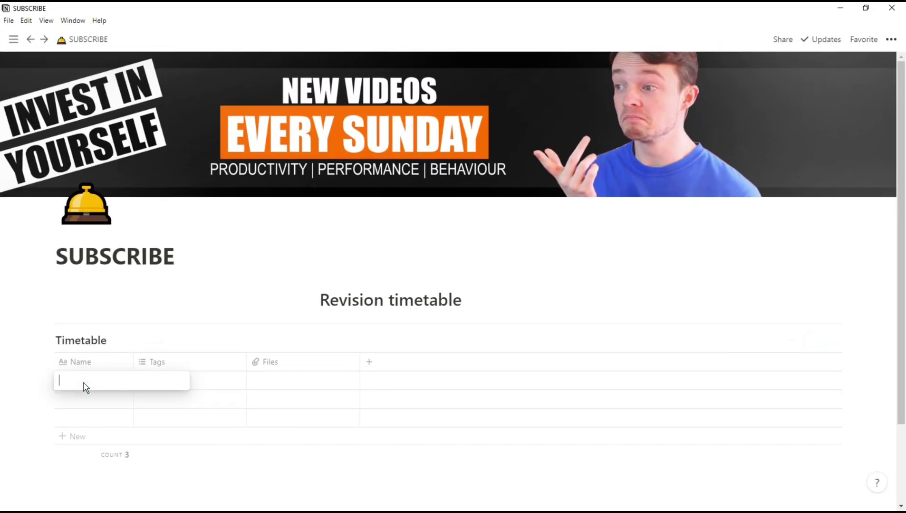
pyautogui.write('T')
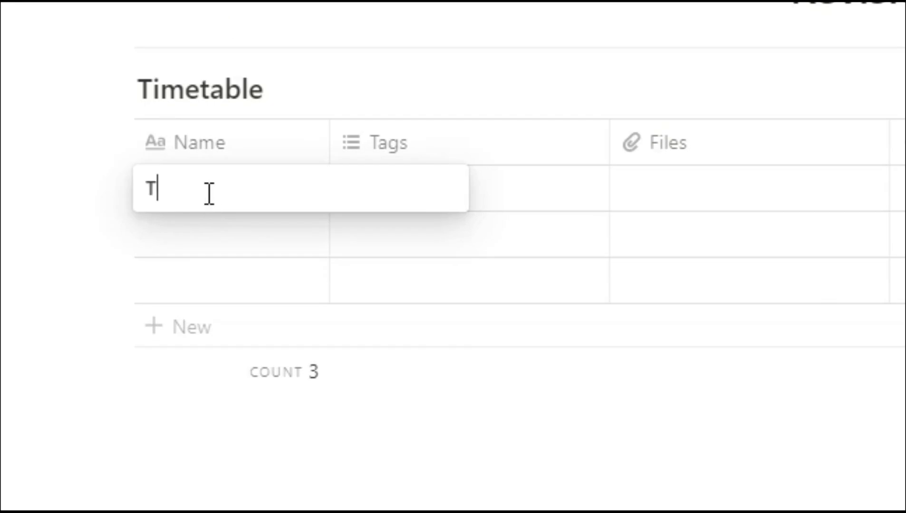
pyautogui.write('opic 1')
pyautogui.press('Return')
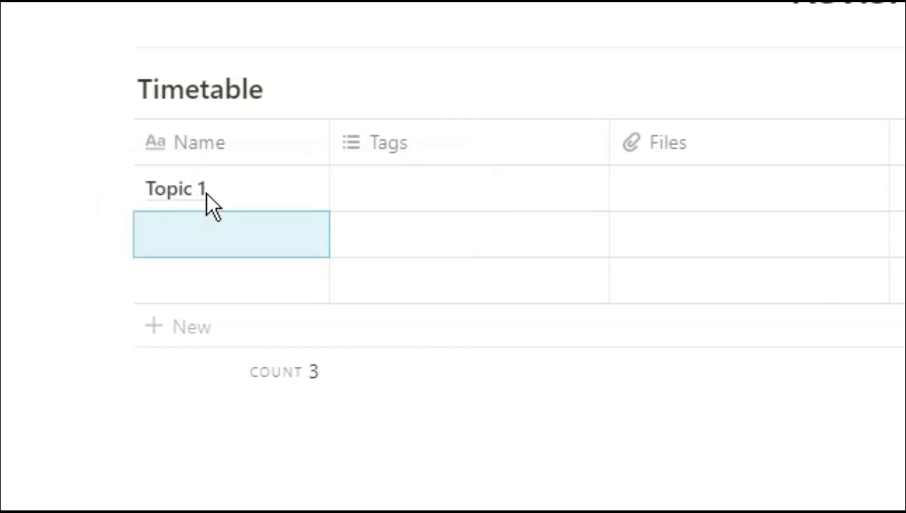
pyautogui.write('Topic 2')
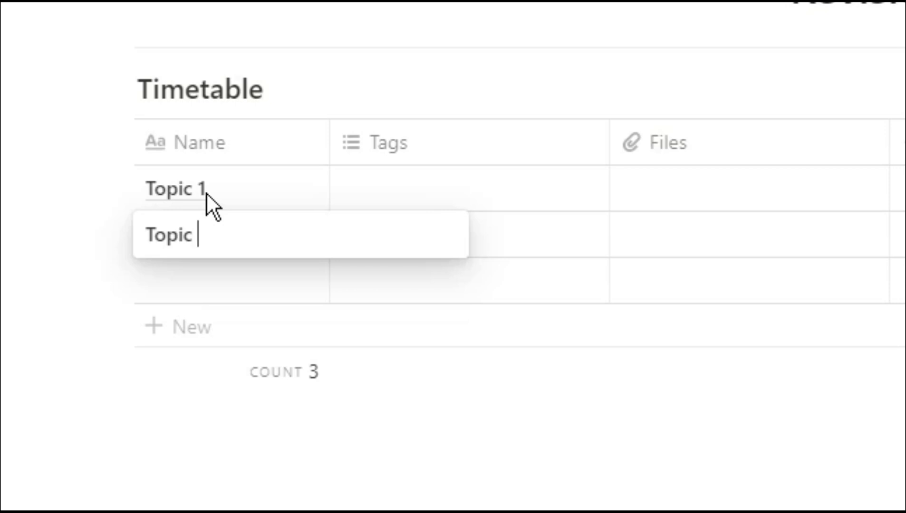
pyautogui.press('Return')
pyautogui.write('Topic 3')
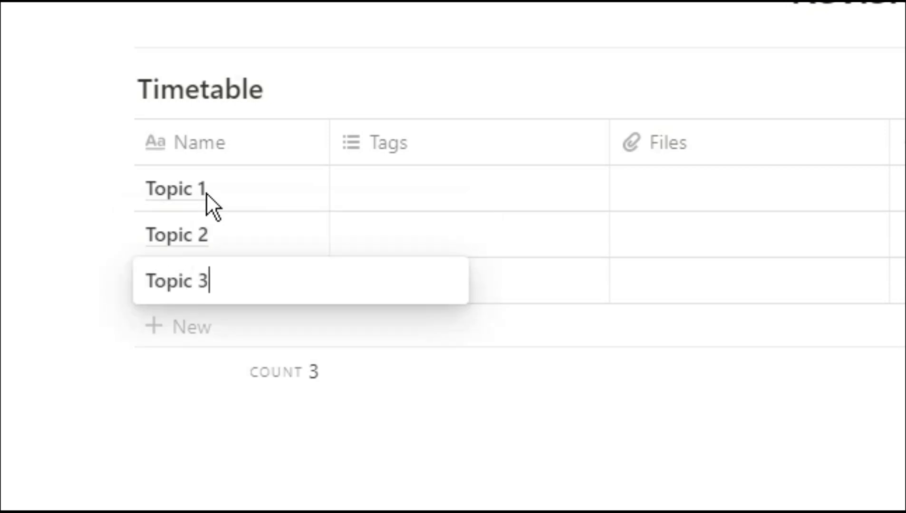
pyautogui.press('Return')
pyautogui.write('Client 1')
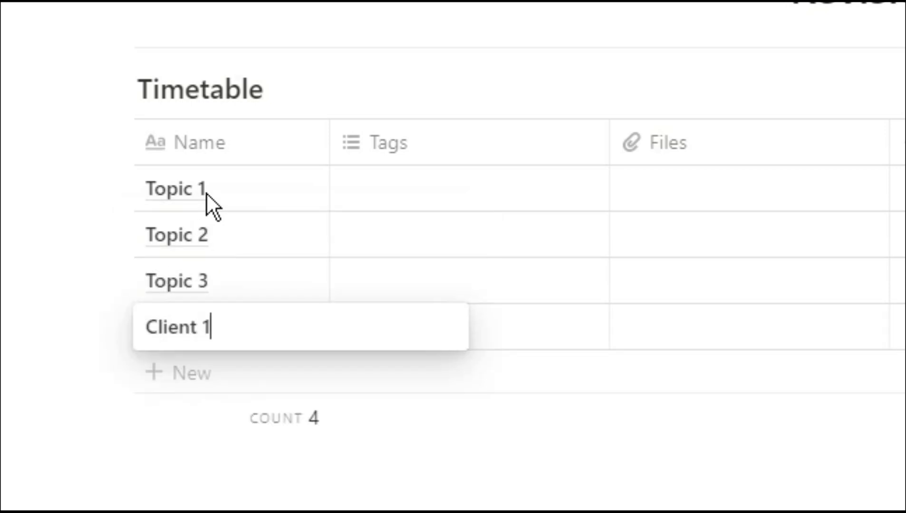
pyautogui.press('Return')
pyautogui.write('Client 2')
pyautogui.press('Return')
# Add the Client 3 row, then convert the Tags column to a Date column named Last reviewed.
pyautogui.write('Client 3')
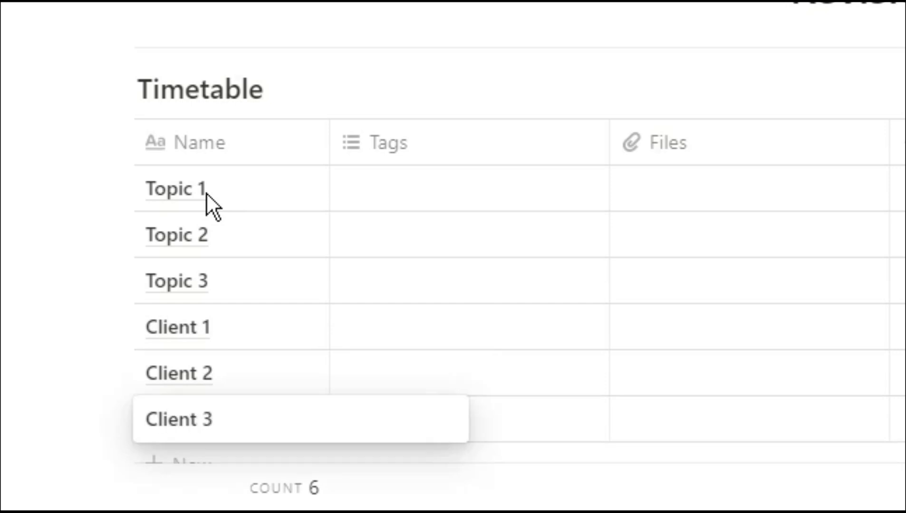
pyautogui.click(411, 155)
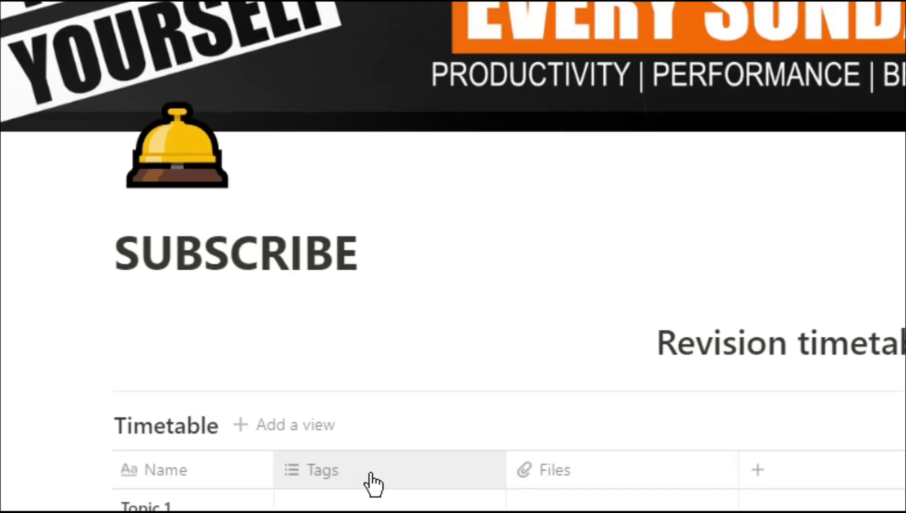
pyautogui.click(402, 304)
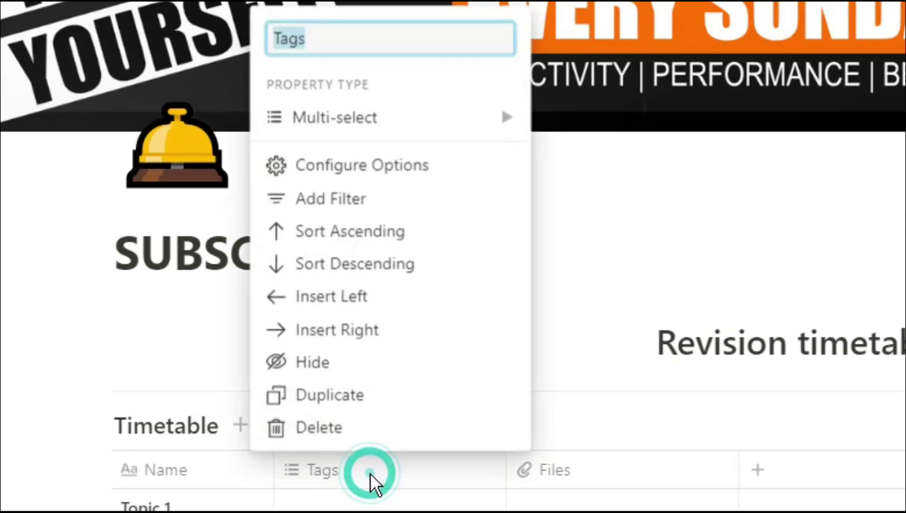
pyautogui.moveTo(389, 124)
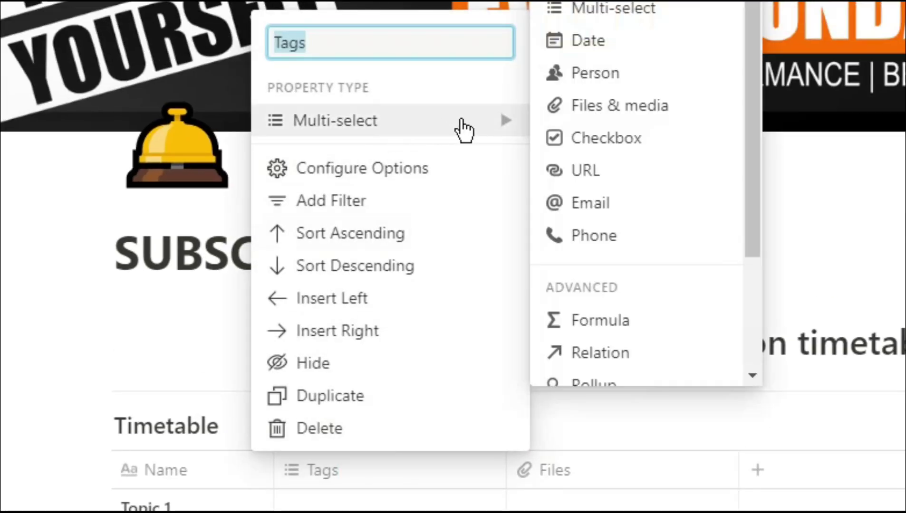
pyautogui.click(589, 48)
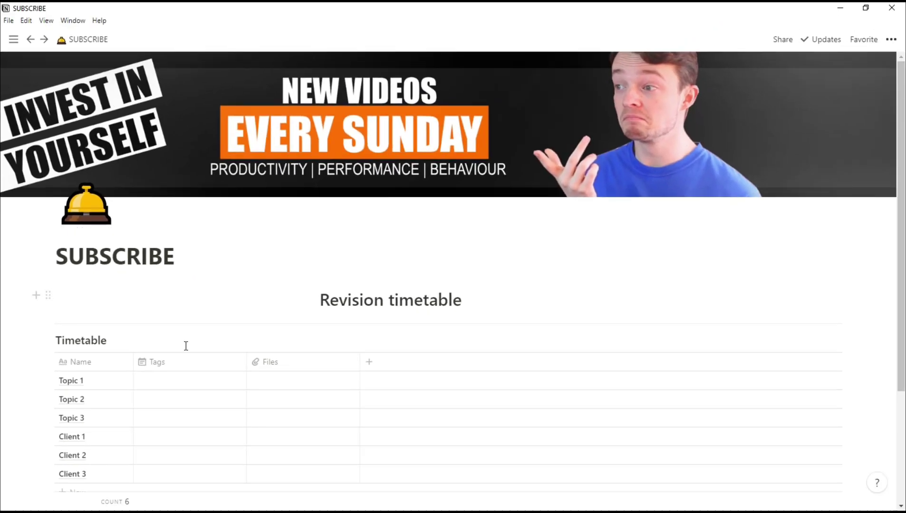
pyautogui.click(380, 470)
pyautogui.write('Last reviewed')
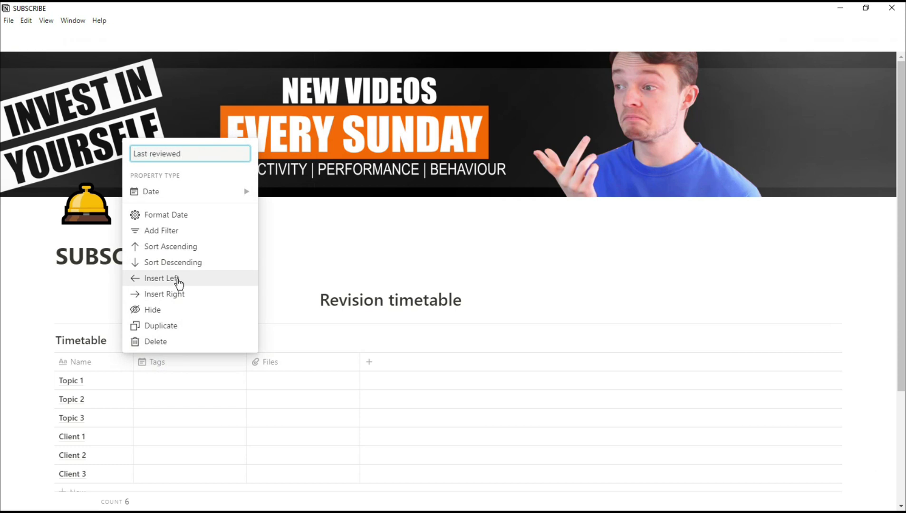
pyautogui.press('Return')
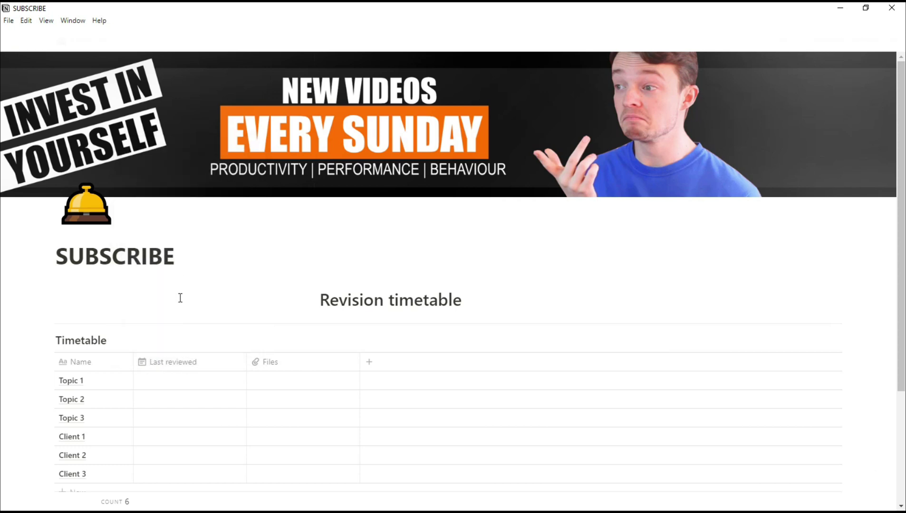
# Set Last reviewed dates for Topic 1–3 to Apr 14, Apr 21 and Apr 07.
pyautogui.scroll(-2, 180, 331)
pyautogui.click(183, 308)
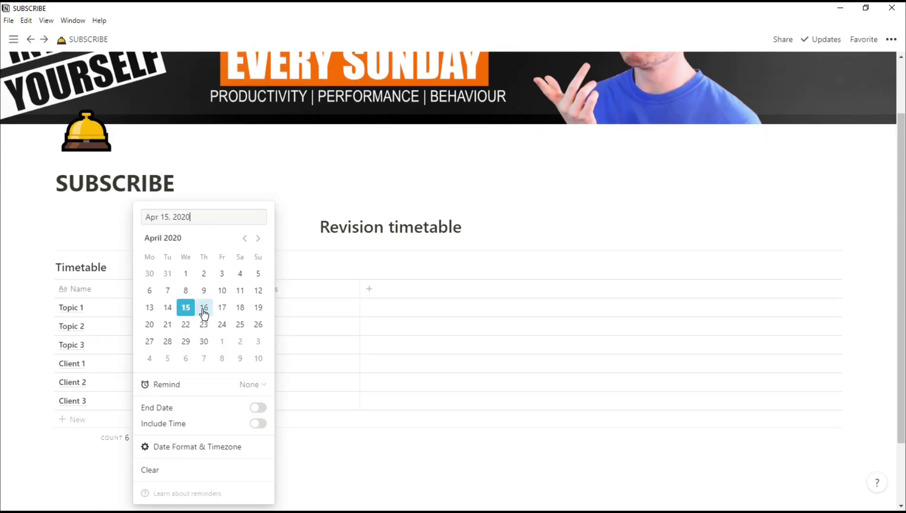
pyautogui.click(167, 307)
pyautogui.click(205, 327)
pyautogui.click(167, 325)
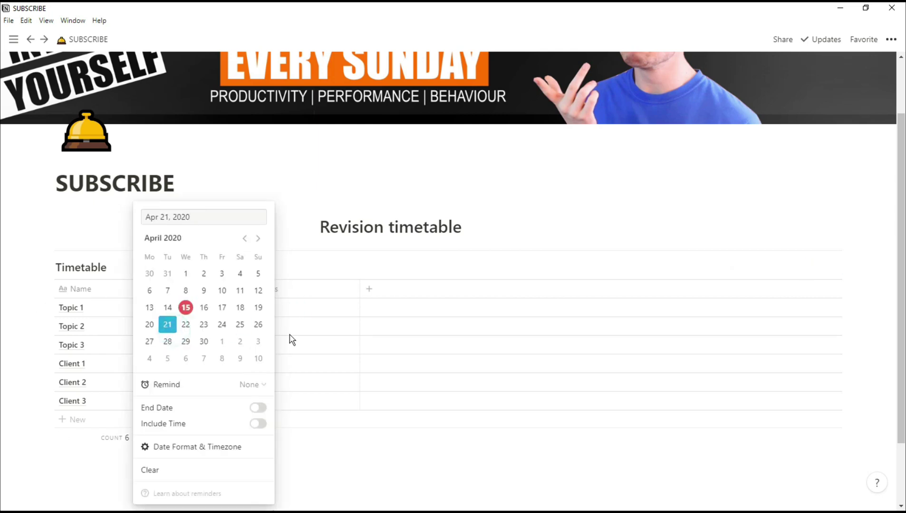
pyautogui.click(291, 341)
pyautogui.click(194, 345)
pyautogui.click(168, 140)
pyautogui.click(181, 365)
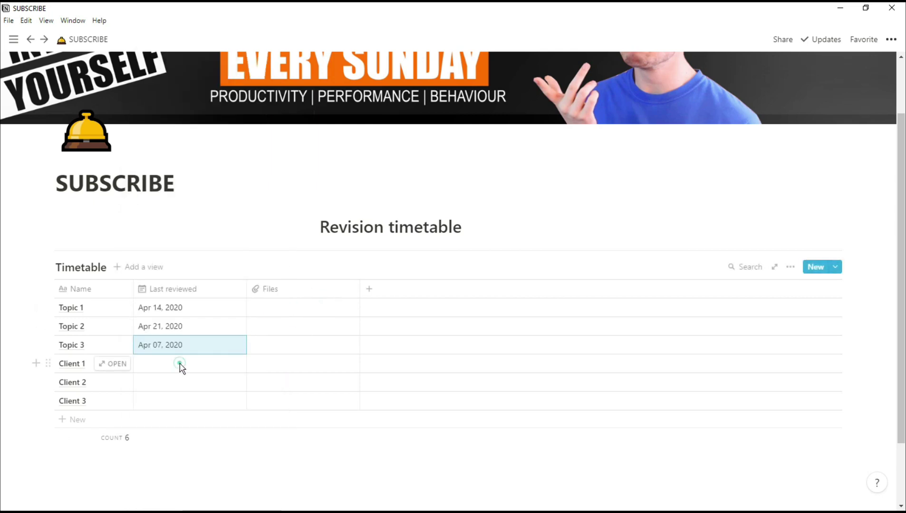
# Set Last reviewed dates for Client 1–3 to Apr 09, Apr 02 and Apr 01.
pyautogui.click(204, 158)
pyautogui.click(321, 341)
pyautogui.click(187, 378)
pyautogui.click(204, 160)
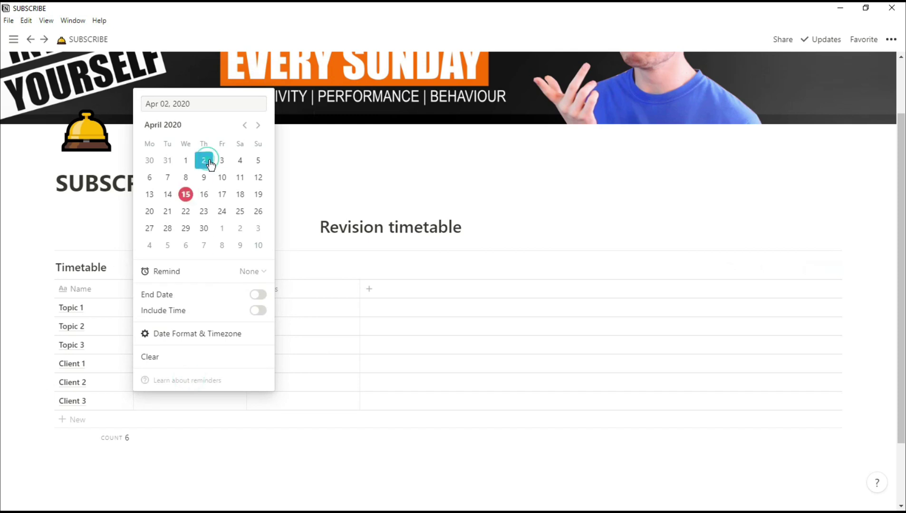
pyautogui.click(321, 357)
pyautogui.click(185, 401)
pyautogui.click(184, 178)
pyautogui.click(299, 352)
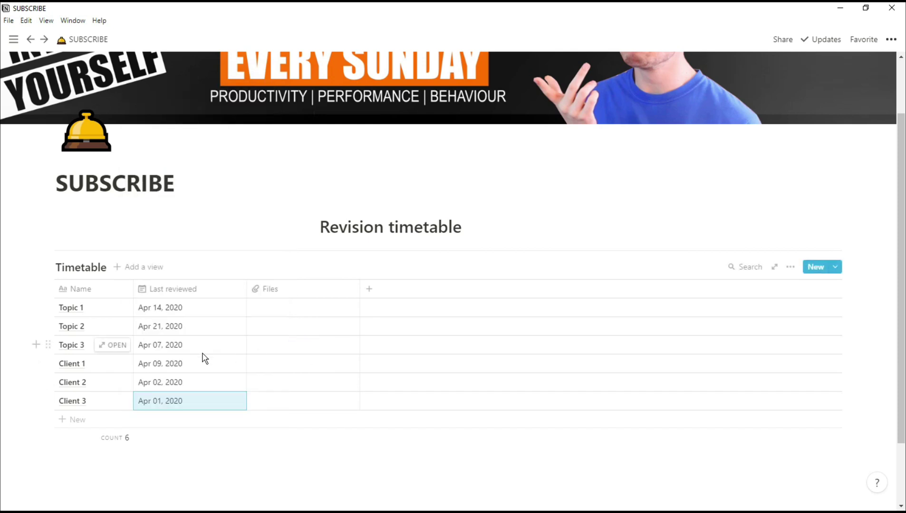
# Narrow Last reviewed and turn the Files column into a Select column named Stage.
pyautogui.moveTo(246, 288); pyautogui.dragTo(217, 283)
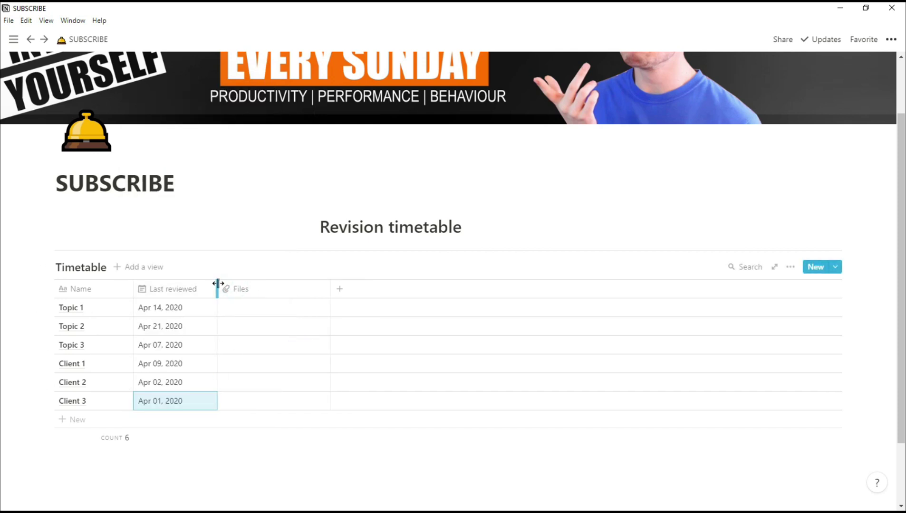
pyautogui.click(244, 288)
pyautogui.write('Stage')
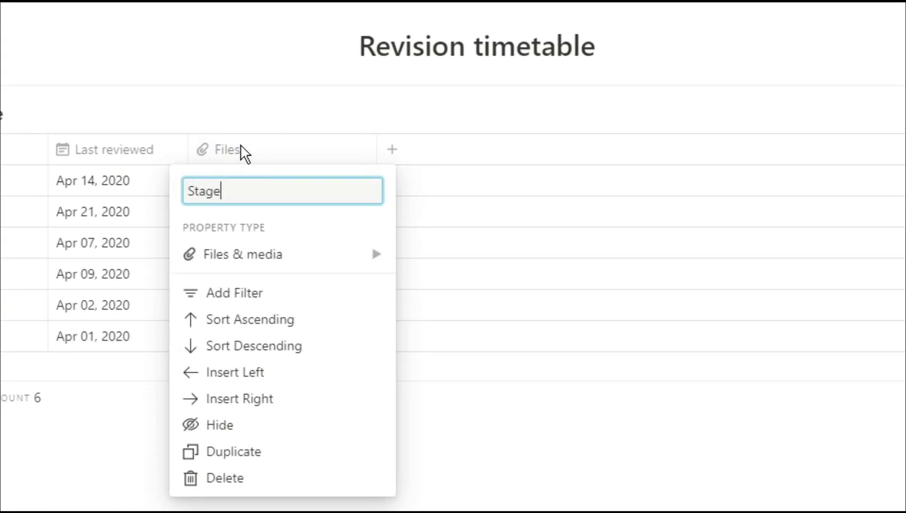
pyautogui.click(266, 256)
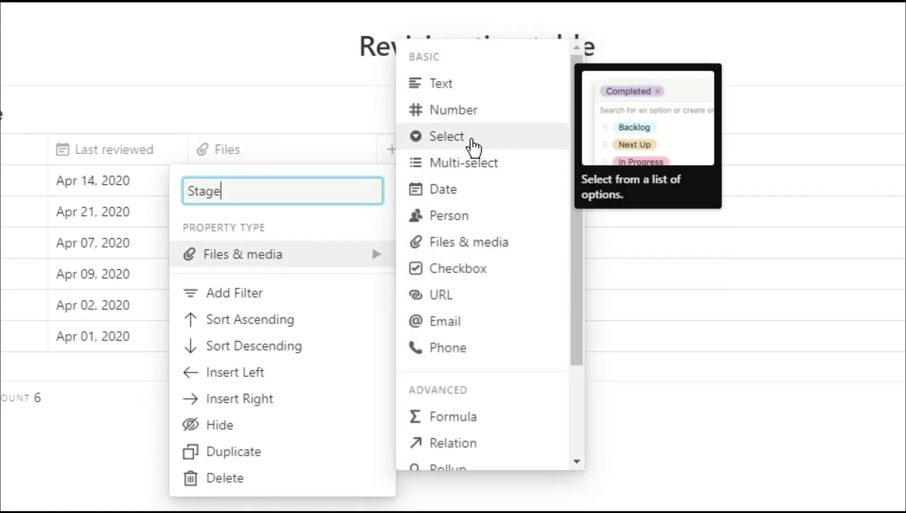
pyautogui.click(471, 139)
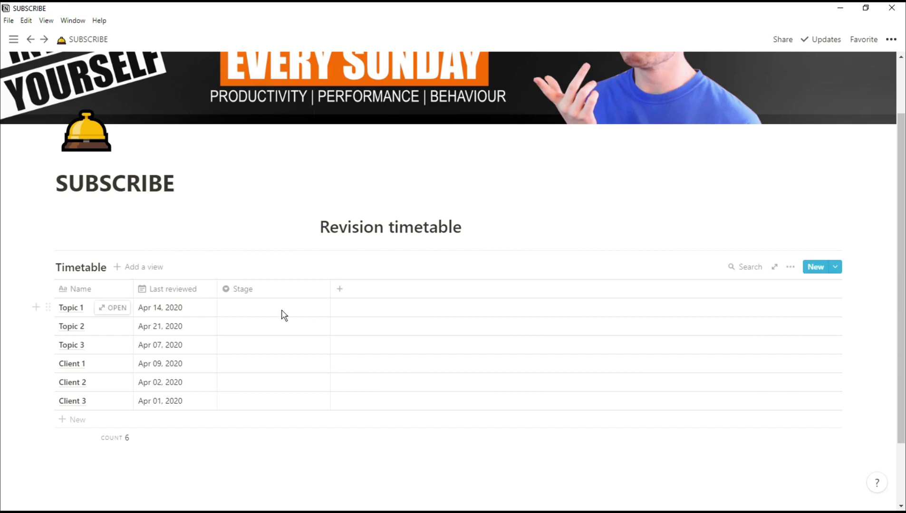
# Create a five-star emoji Stage option for Topic 1.
pyautogui.click(278, 311)
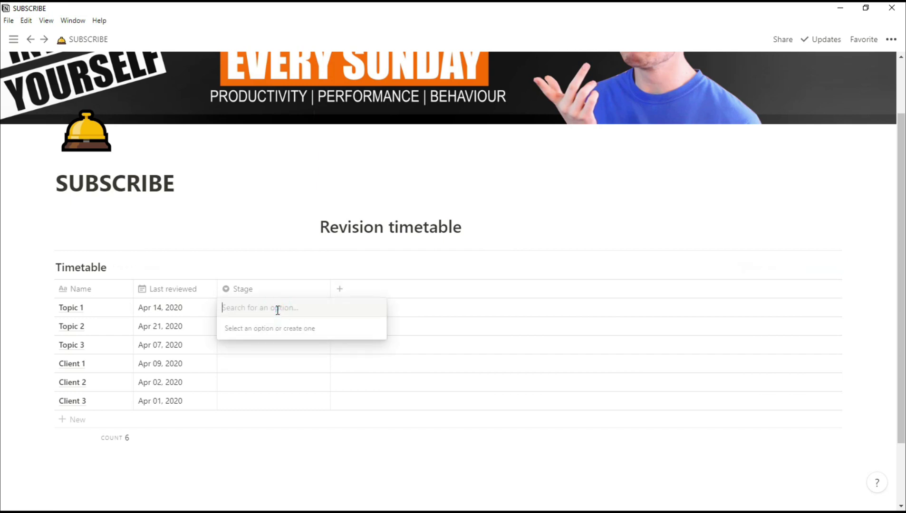
pyautogui.press('super+period')
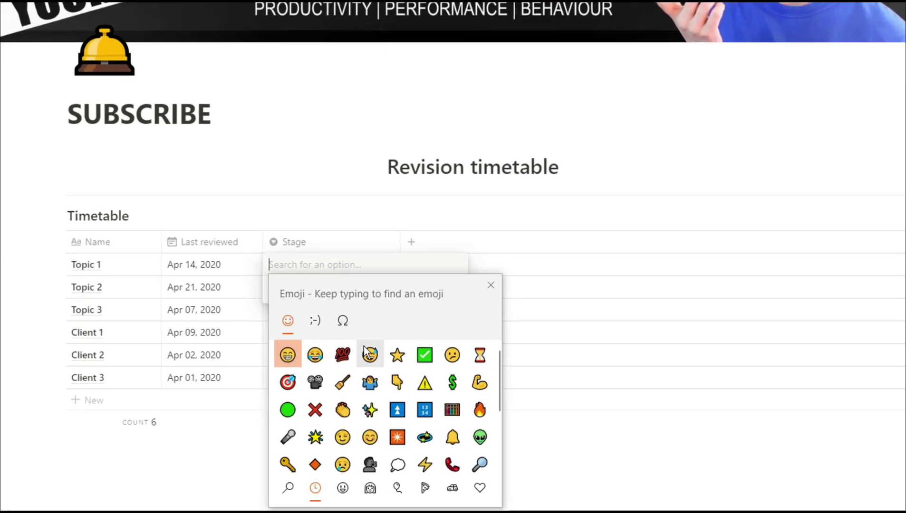
pyautogui.click(449, 335)
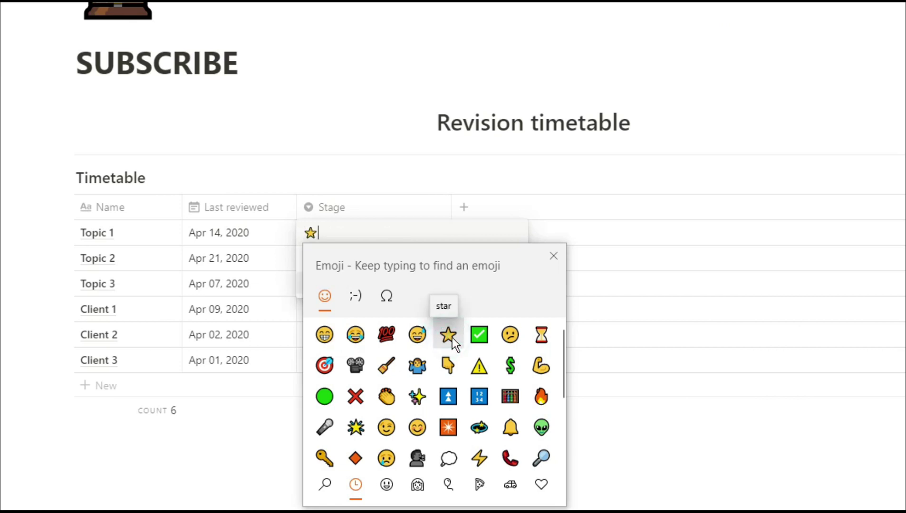
pyautogui.click(449, 336)
pyautogui.click(449, 336)
pyautogui.click(449, 336)
pyautogui.click(450, 336)
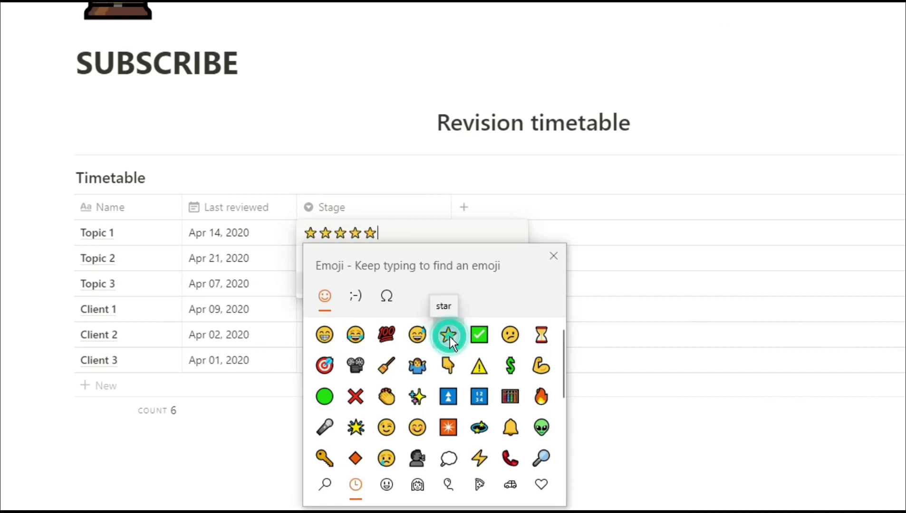
pyautogui.click(416, 231)
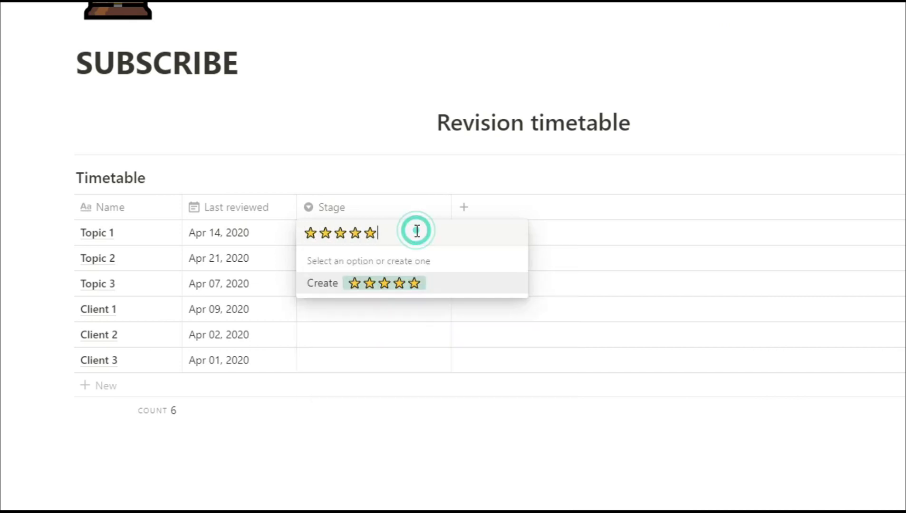
pyautogui.click(396, 290)
# Create a four-star emoji Stage option for Topic 2.
pyautogui.click(380, 258)
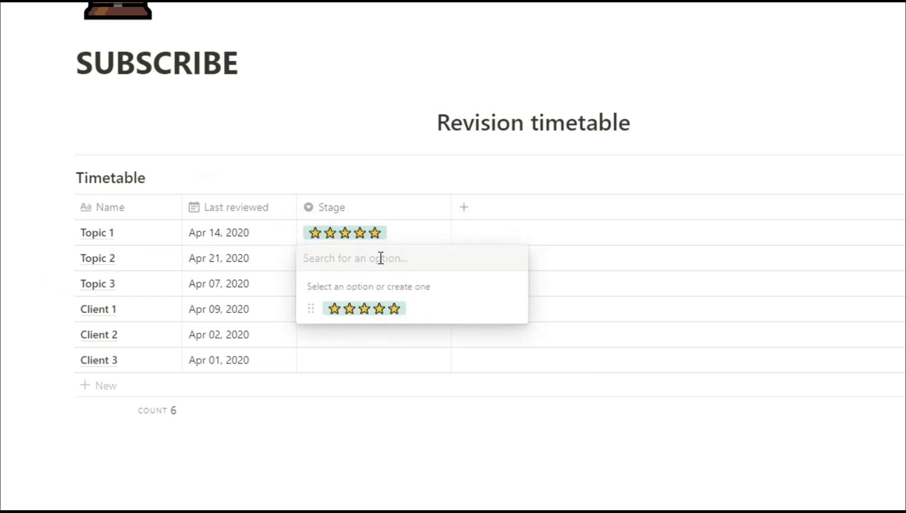
pyautogui.press('super+period')
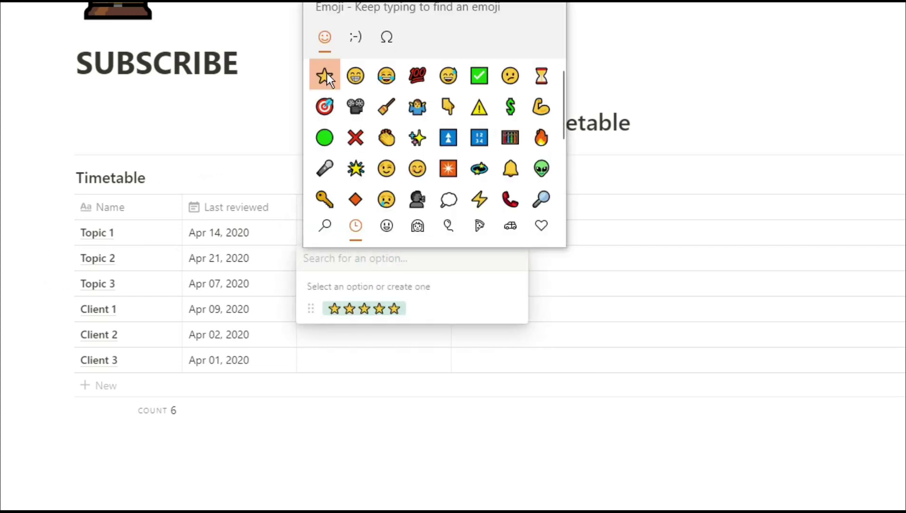
pyautogui.click(324, 75)
pyautogui.click(324, 75)
pyautogui.click(325, 75)
pyautogui.click(325, 74)
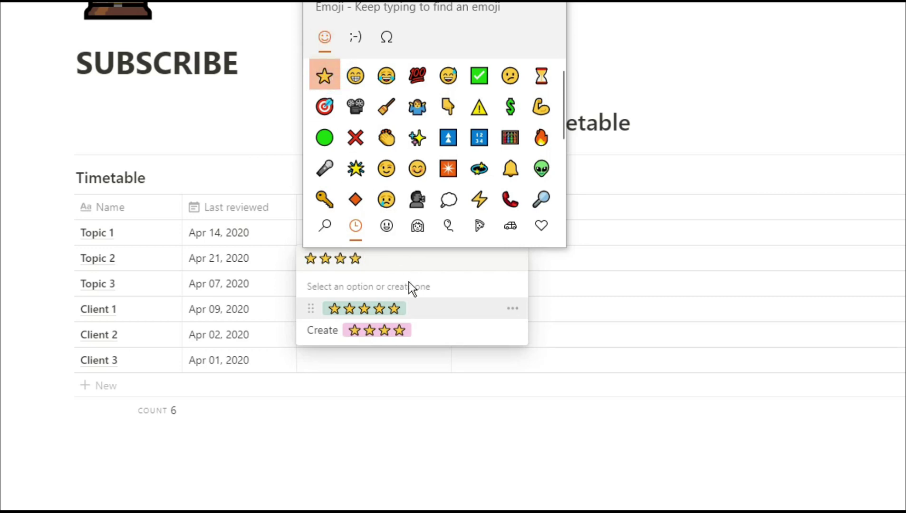
pyautogui.click(399, 261)
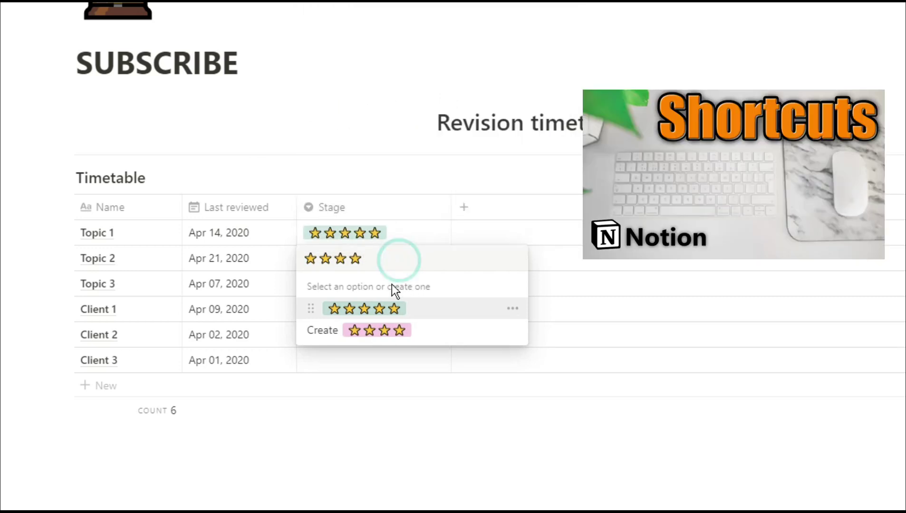
pyautogui.click(397, 333)
# Create a three-glowing-star emoji Stage option for Topic 3.
pyautogui.click(363, 287)
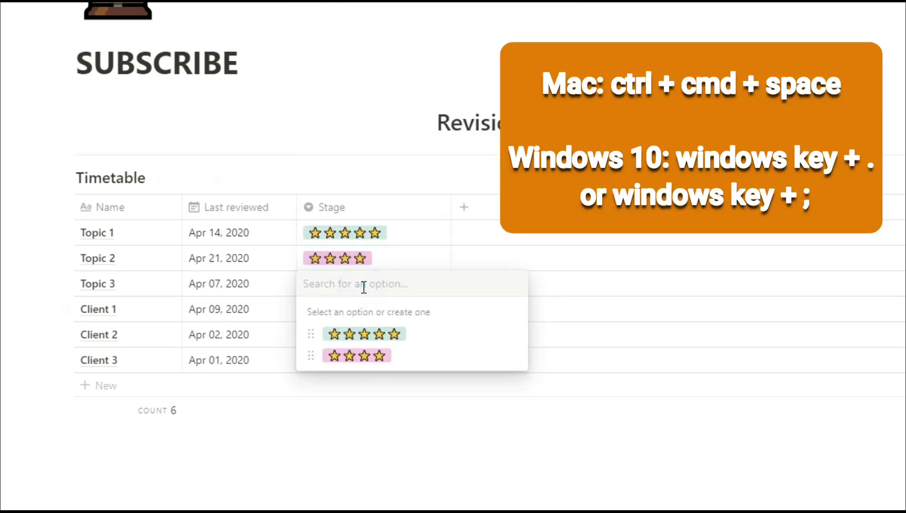
pyautogui.press('super+period')
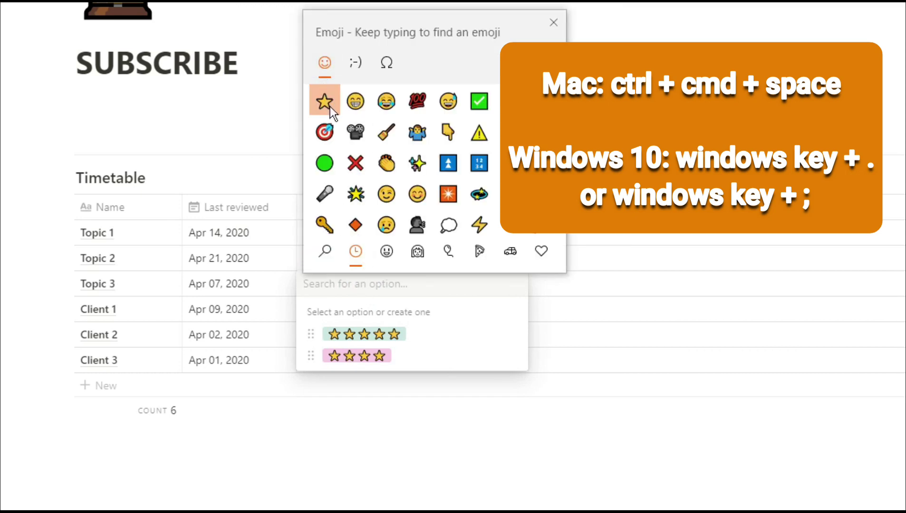
pyautogui.click(356, 196)
pyautogui.click(355, 197)
pyautogui.click(355, 197)
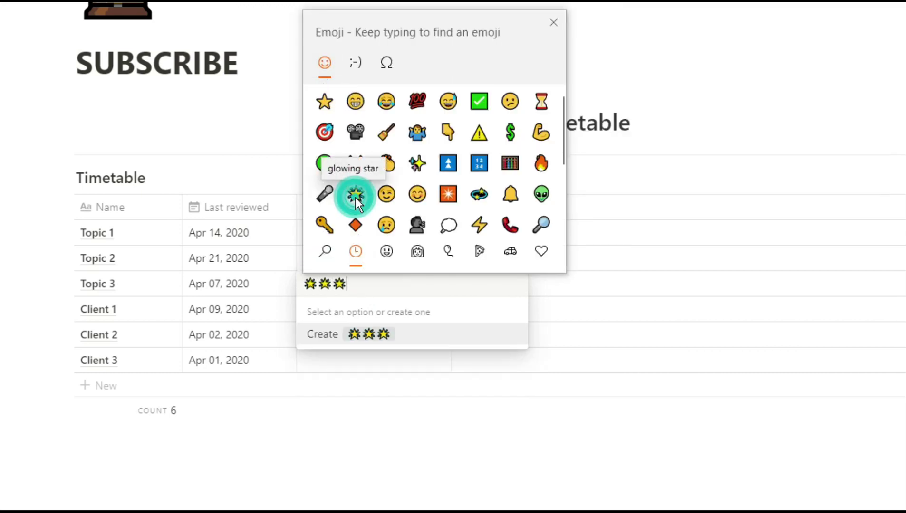
pyautogui.click(374, 285)
pyautogui.press('Return')
# Create a 🔢 numbers-symbol Stage option for Client 1.
pyautogui.click(354, 310)
pyautogui.press('super+period')
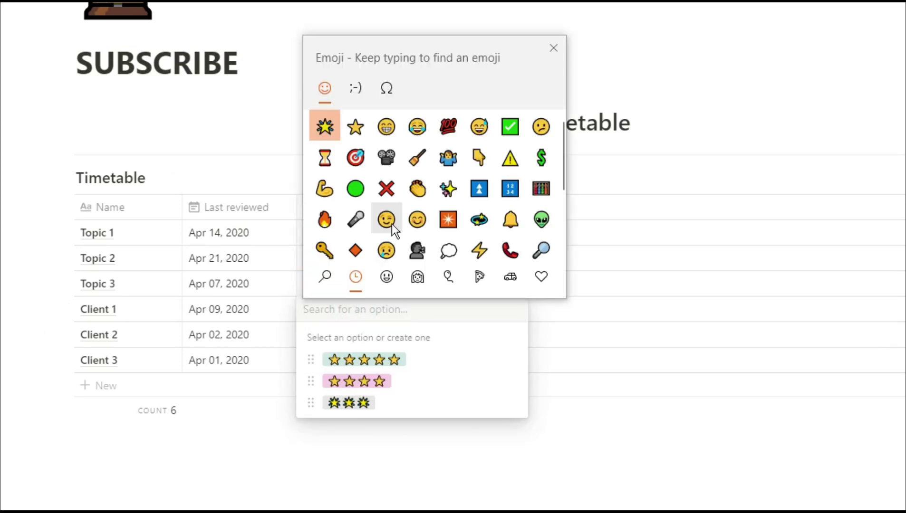
pyautogui.write('num')
pyautogui.press('Return')
pyautogui.click(357, 361)
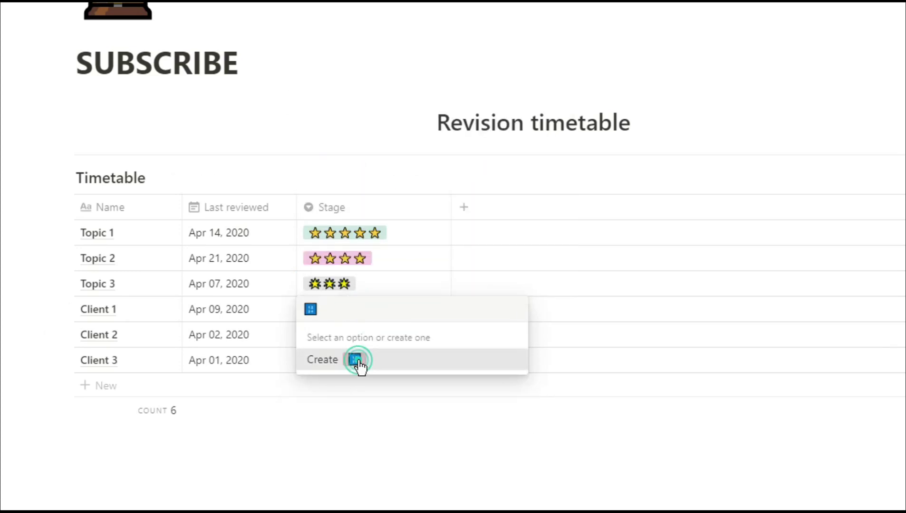
# Give Client 2 a 🥈 medal Stage option and Client 3 a 'numbers' option.
pyautogui.click(358, 332)
pyautogui.press('super+period')
pyautogui.write('2')
pyautogui.click(387, 152)
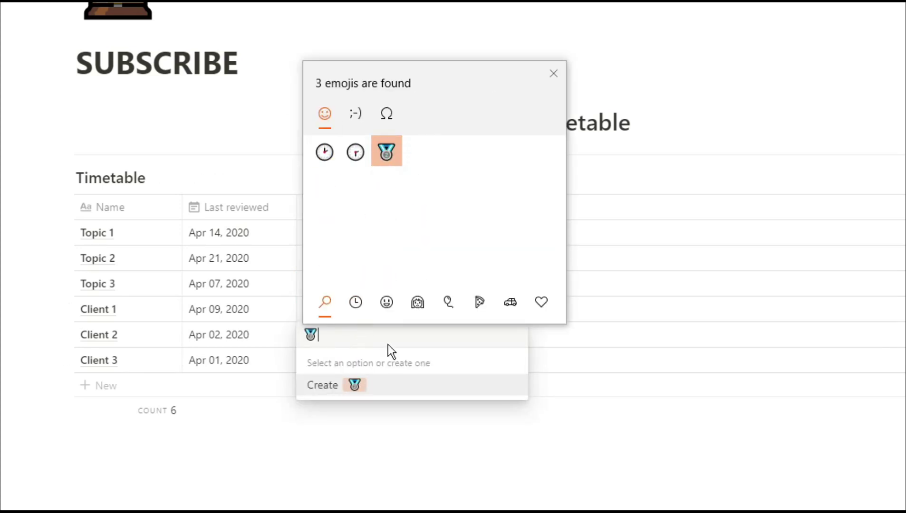
pyautogui.click(376, 394)
pyautogui.click(361, 361)
pyautogui.write('numbers')
pyautogui.press('Return')
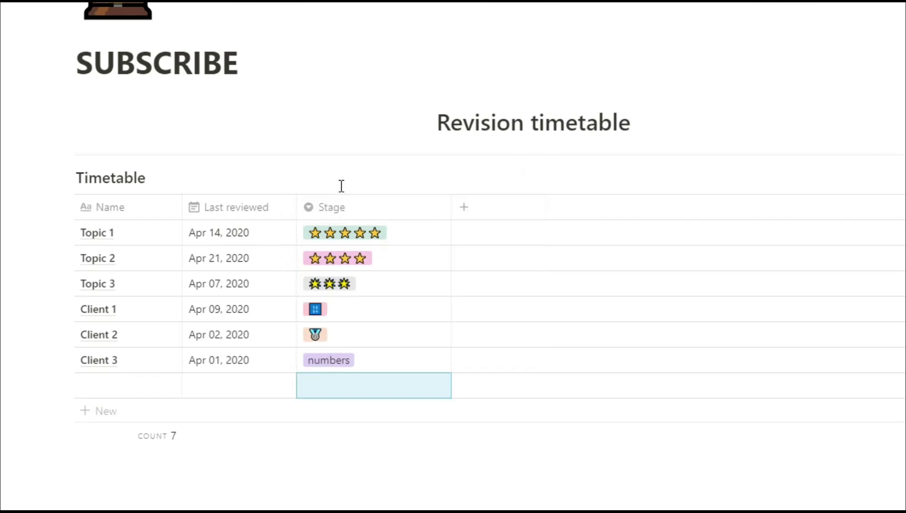
# Add a new Multi-select column named Importance.
pyautogui.click(464, 207)
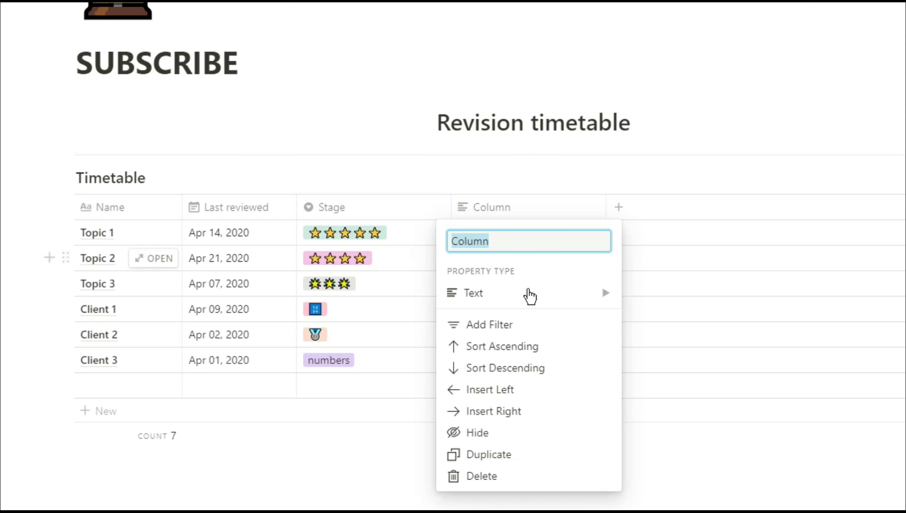
pyautogui.moveTo(532, 297)
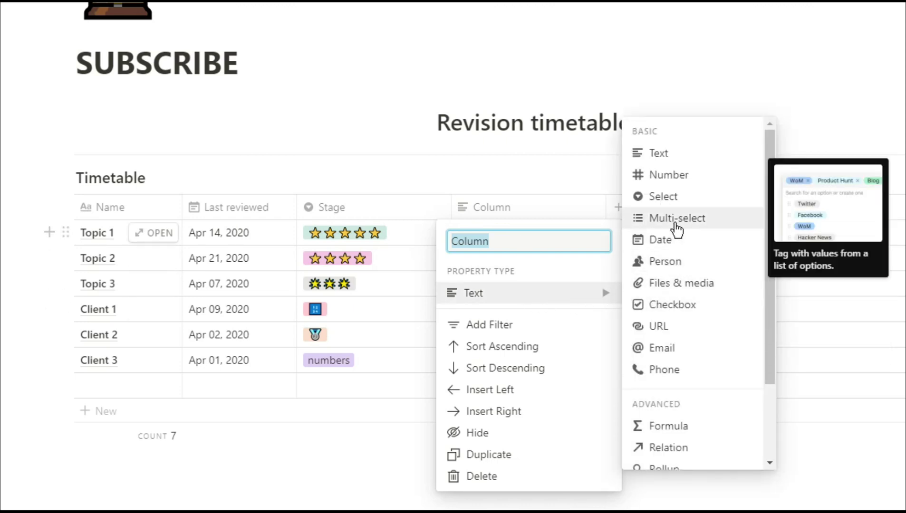
pyautogui.click(675, 223)
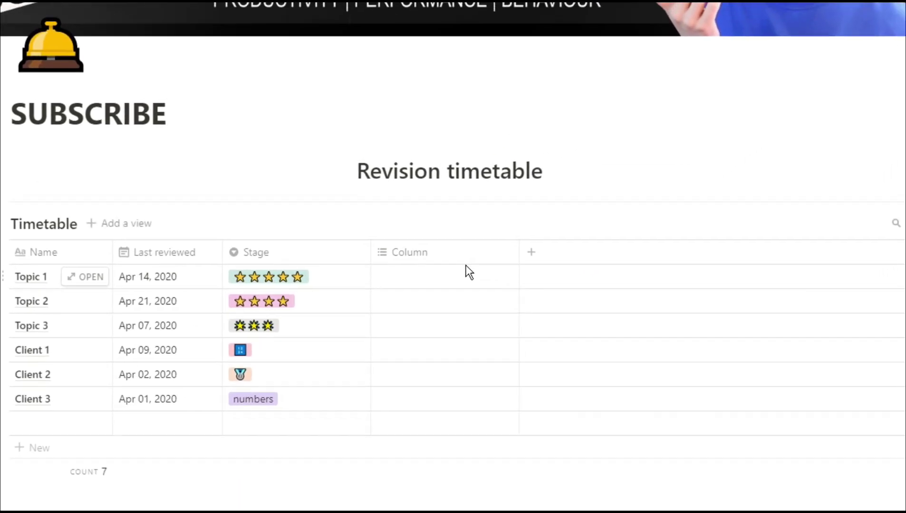
pyautogui.click(445, 253)
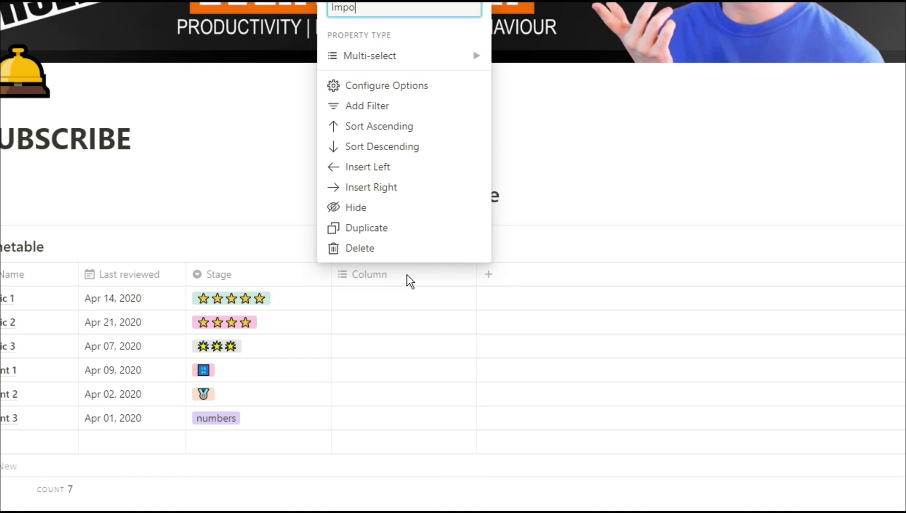
pyautogui.write('Importance')
pyautogui.press('Return')
# Create Importance options 1 through 10 from Topic 1's cell, then clear that cell.
pyautogui.click(407, 300)
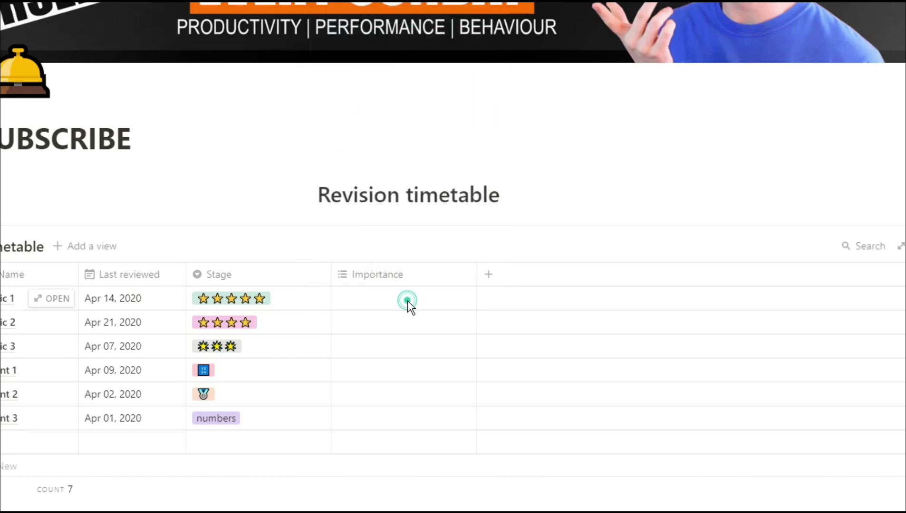
pyautogui.write('1')
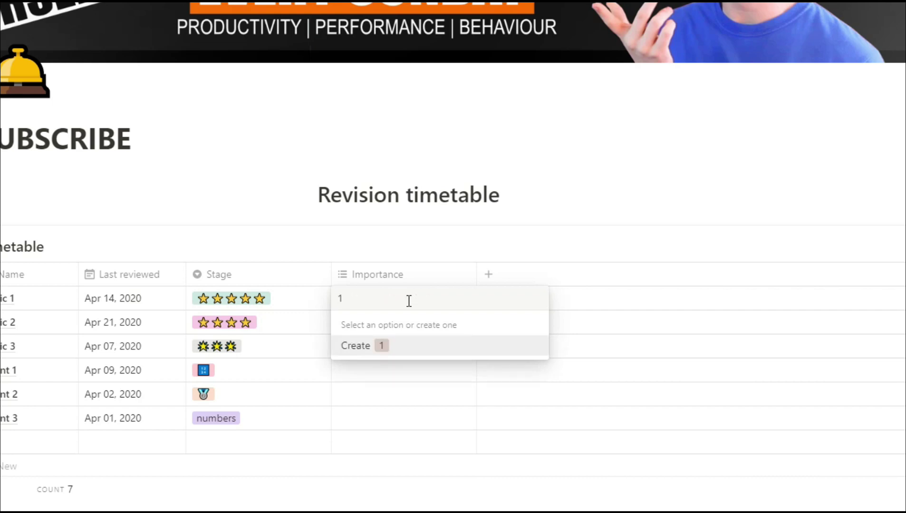
pyautogui.press('Return')
pyautogui.write('2 3 4 ')
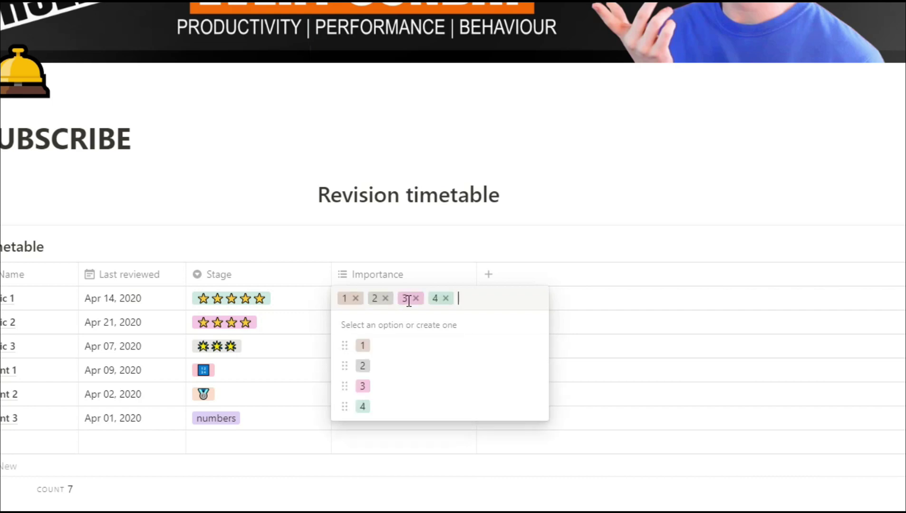
pyautogui.write('5 6 7 8')
pyautogui.press('Return')
pyautogui.write('9')
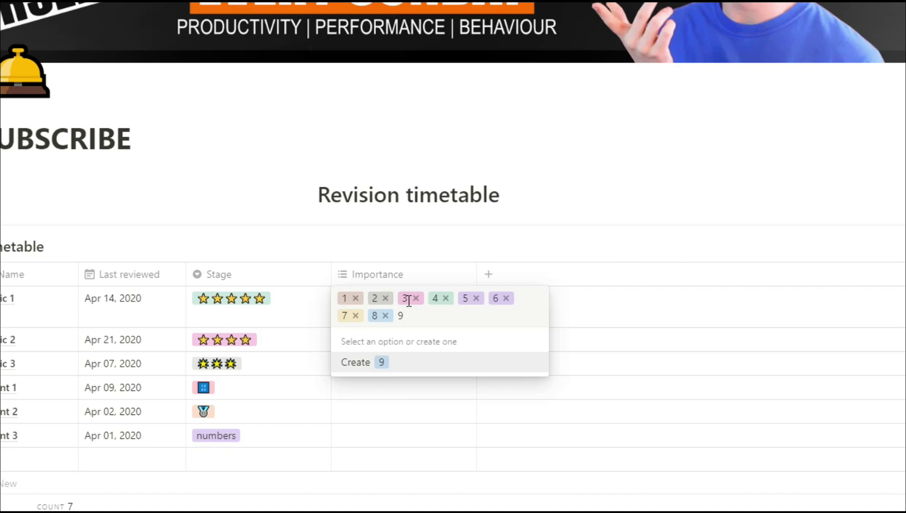
pyautogui.press('Return')
pyautogui.write('10')
pyautogui.press('Return')
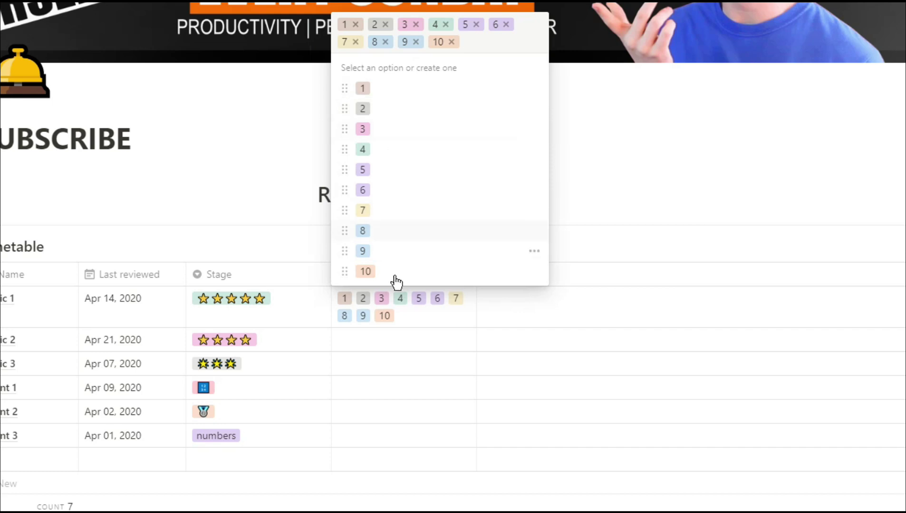
pyautogui.click(397, 311)
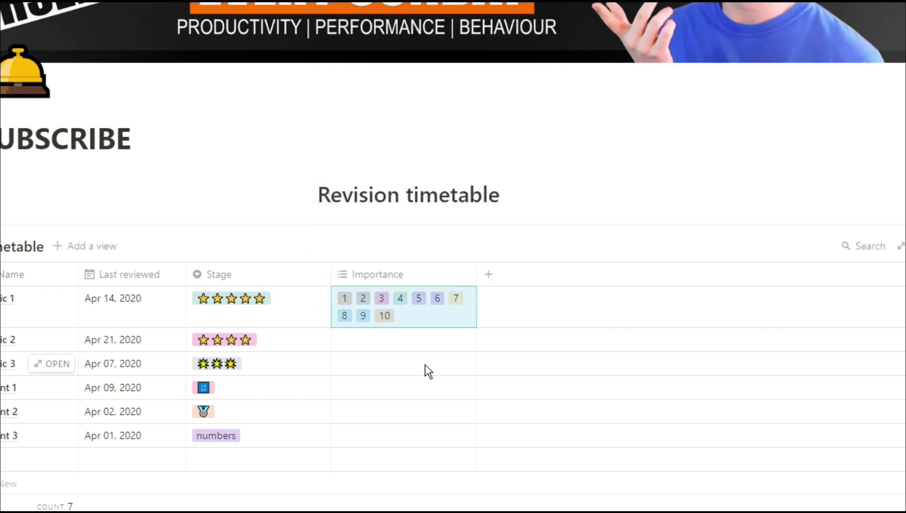
pyautogui.press('BackSpace')
# Change the Importance column's property type from Multi-select to Select.
pyautogui.click(402, 297)
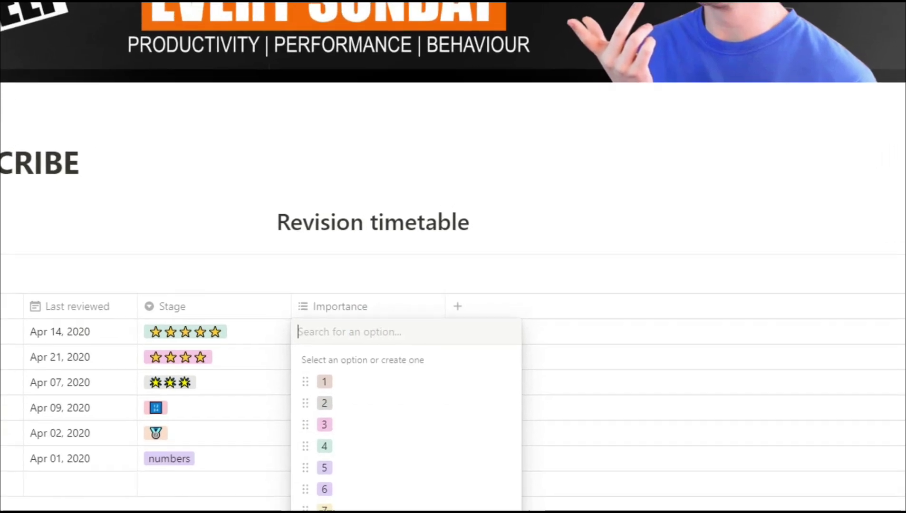
pyautogui.click(395, 278)
pyautogui.click(298, 370)
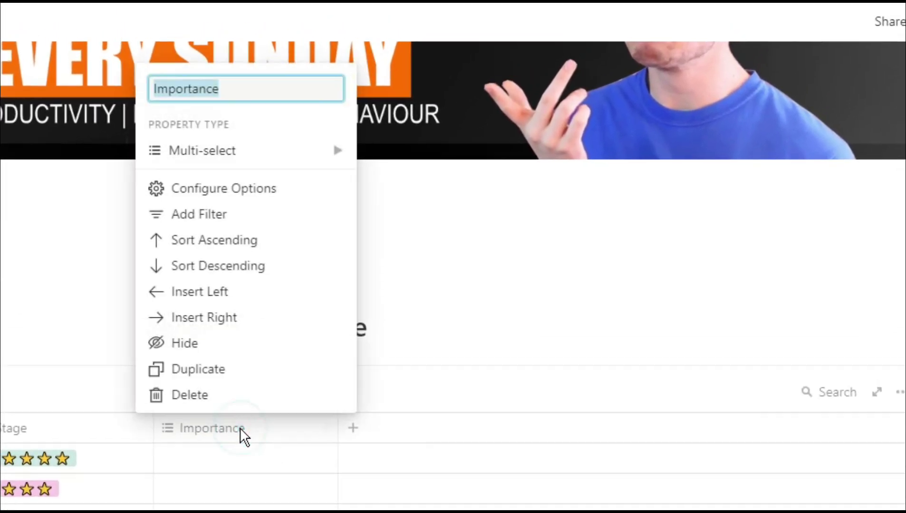
pyautogui.click(227, 153)
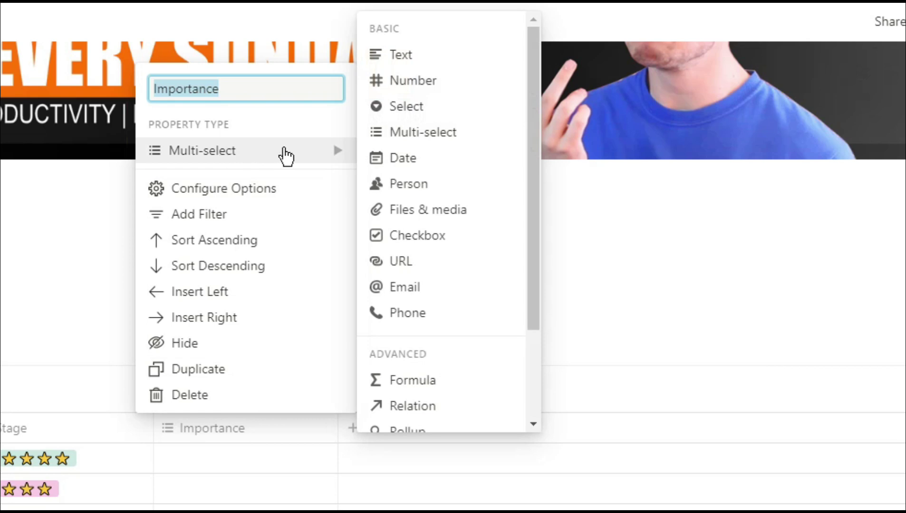
pyautogui.click(410, 114)
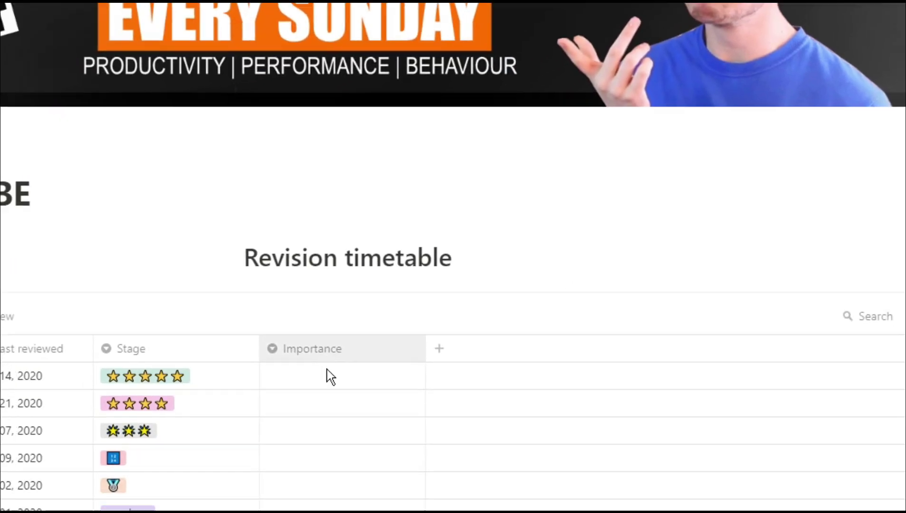
# Rate Importance 1, 10, 6, 4, 7, 3 for Topic 1 through Client 3, then narrow the columns.
pyautogui.click(331, 377)
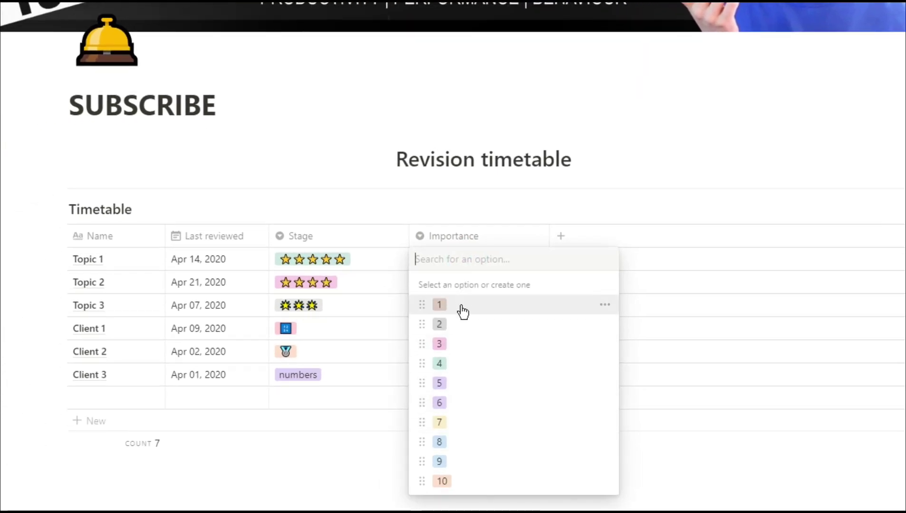
pyautogui.click(462, 312)
pyautogui.click(428, 291)
pyautogui.click(442, 257)
pyautogui.click(441, 304)
pyautogui.click(439, 199)
pyautogui.click(461, 325)
pyautogui.click(454, 184)
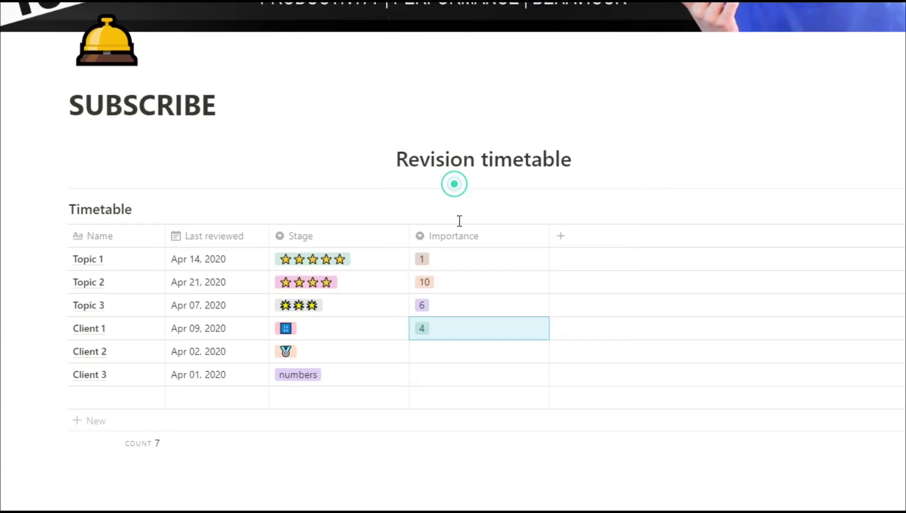
pyautogui.click(445, 354)
pyautogui.click(442, 271)
pyautogui.click(453, 375)
pyautogui.click(456, 213)
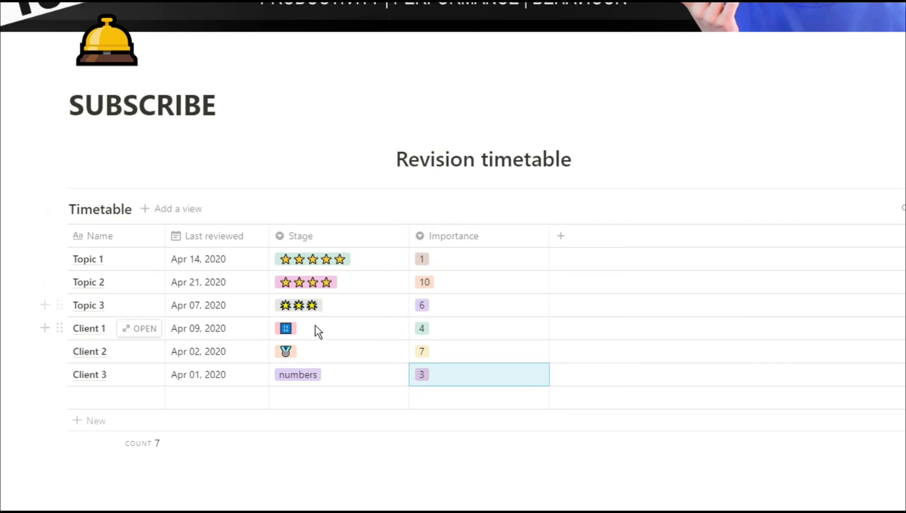
pyautogui.moveTo(549, 240); pyautogui.dragTo(499, 239)
# Add a Formula property named Time Elapsed after the Importance column.
pyautogui.moveTo(409, 240); pyautogui.dragTo(375, 237)
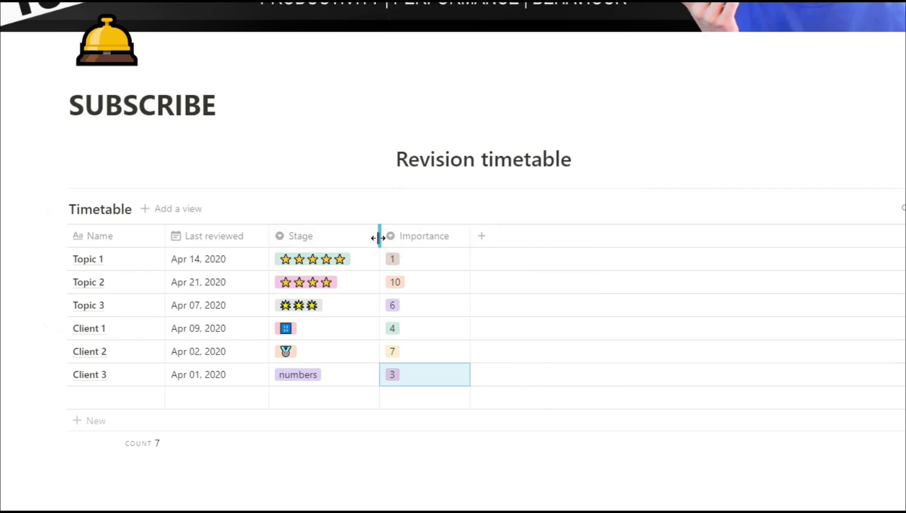
pyautogui.click(479, 237)
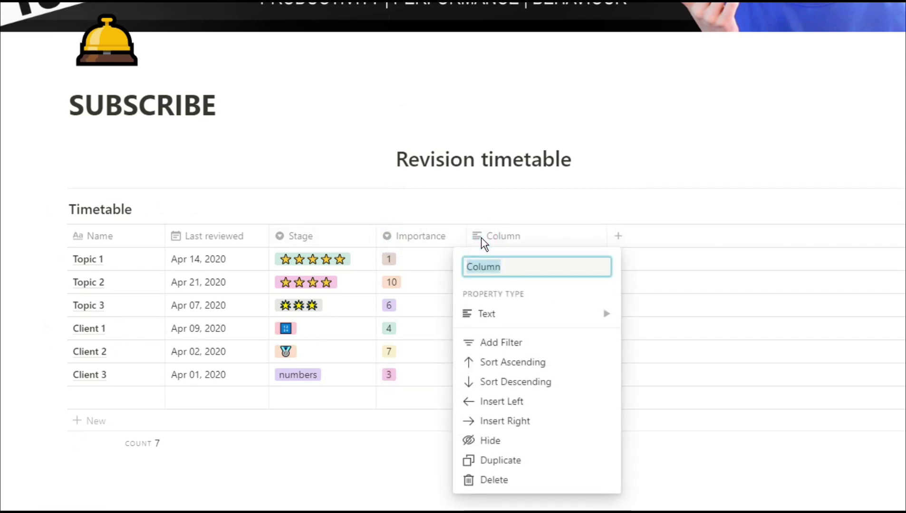
pyautogui.write('time elapsed')
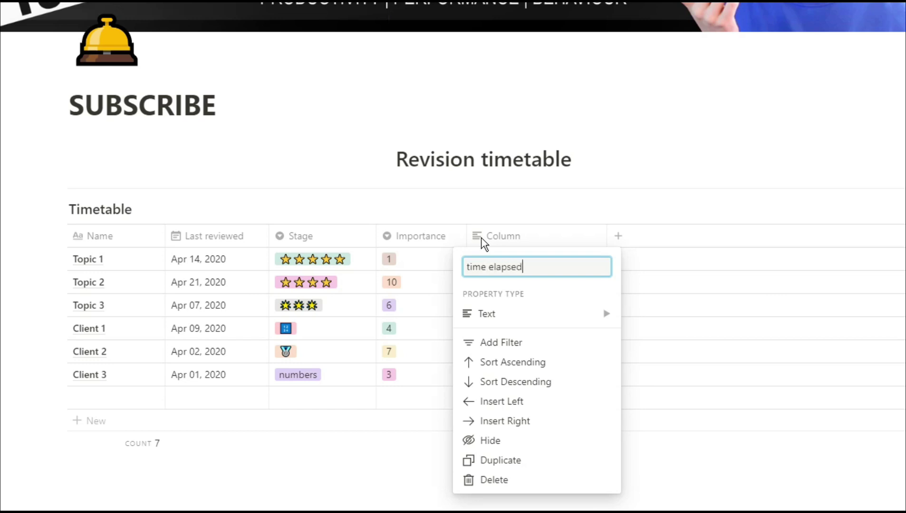
pyautogui.click(505, 316)
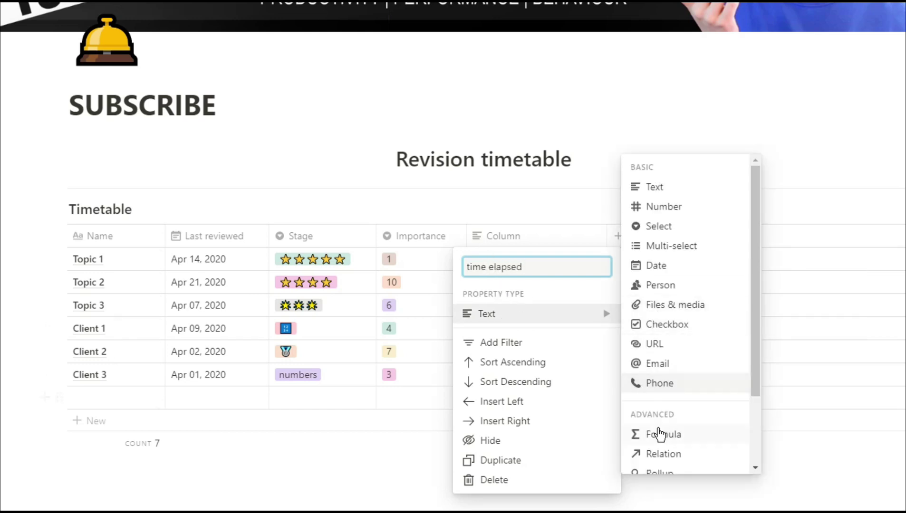
pyautogui.click(659, 433)
pyautogui.click(494, 236)
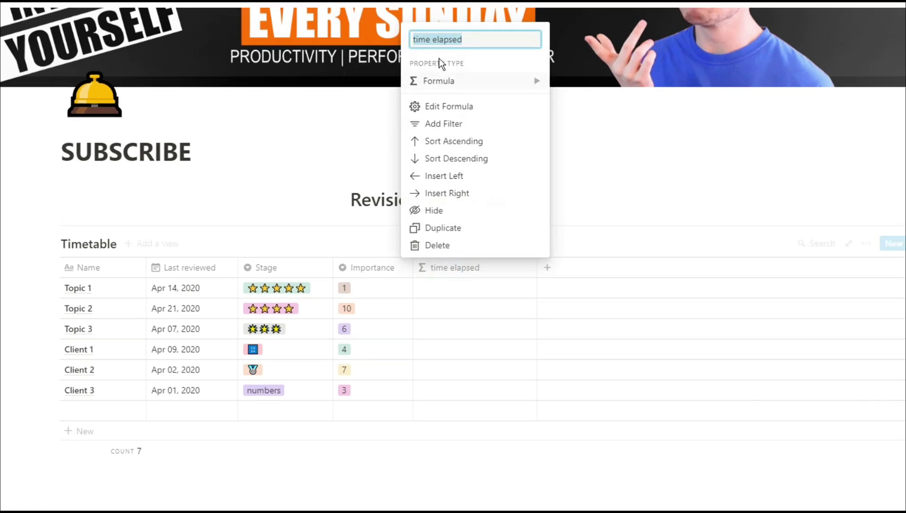
pyautogui.press('Home')
pyautogui.press('Delete')
pyautogui.write('T')
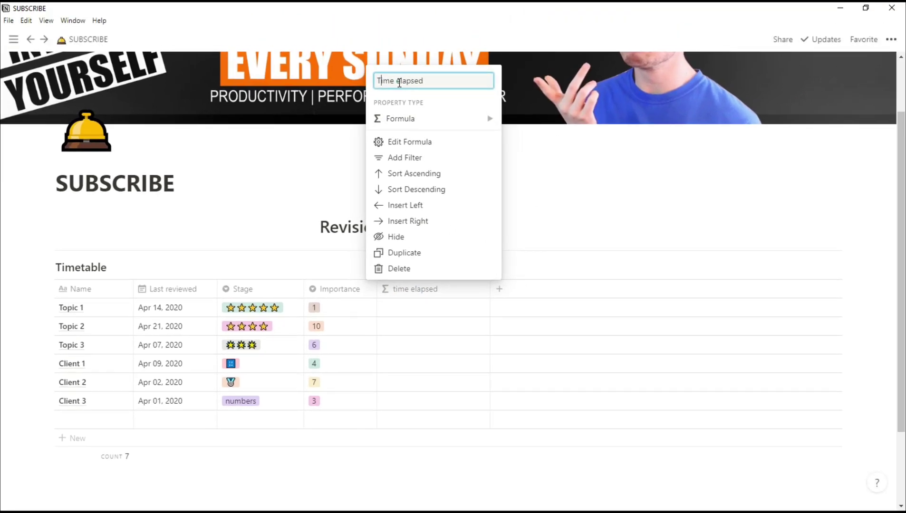
pyautogui.click(397, 81)
pyautogui.press('Delete')
pyautogui.write('E')
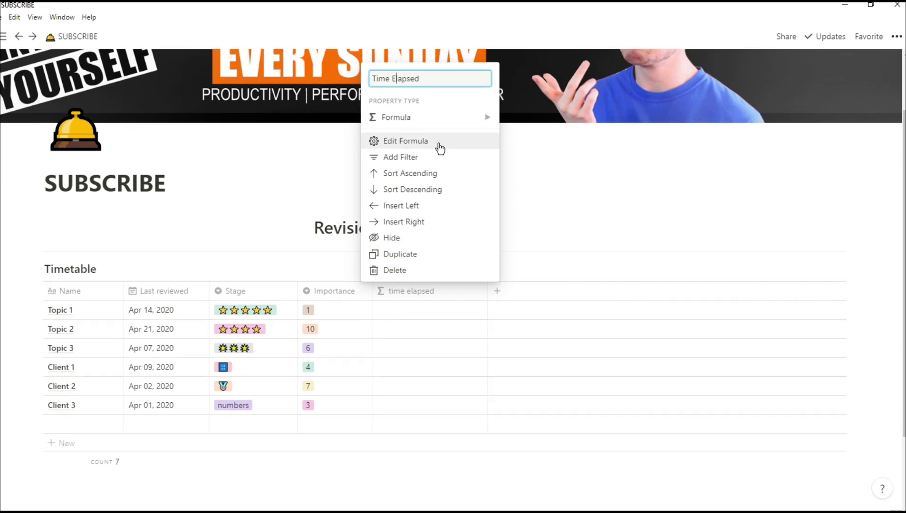
# Enter the formula dateBetween(now(), prop("Last reviewed"), "days") for Time Elapsed.
pyautogui.click(439, 142)
pyautogui.write('date')
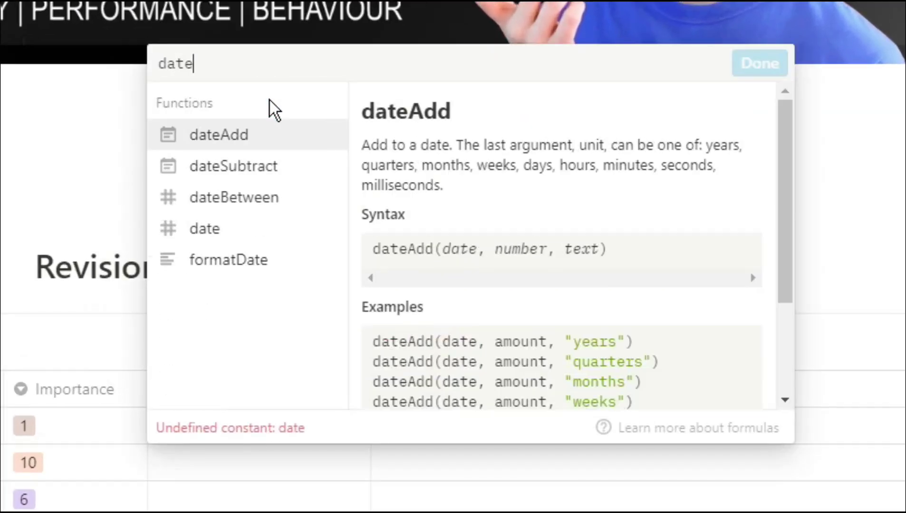
pyautogui.click(269, 205)
pyautogui.write('prop')
pyautogui.press('BackSpace')
pyautogui.press('BackSpace')
pyautogui.press('BackSpace')
pyautogui.press('BackSpace')
pyautogui.write('now(')
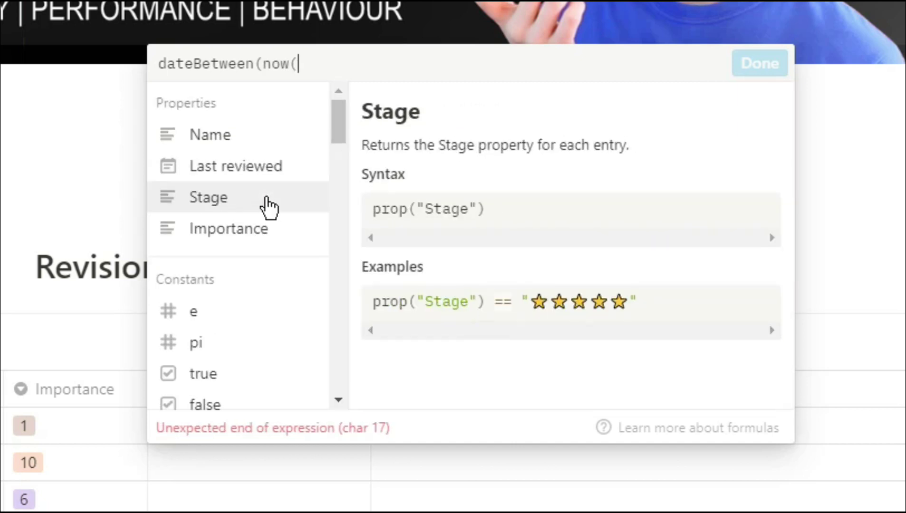
pyautogui.write(')')
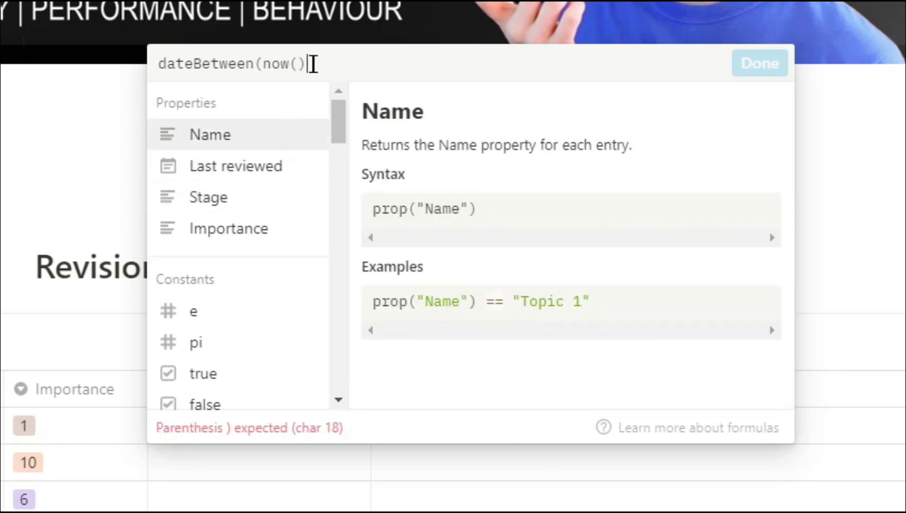
pyautogui.write(',')
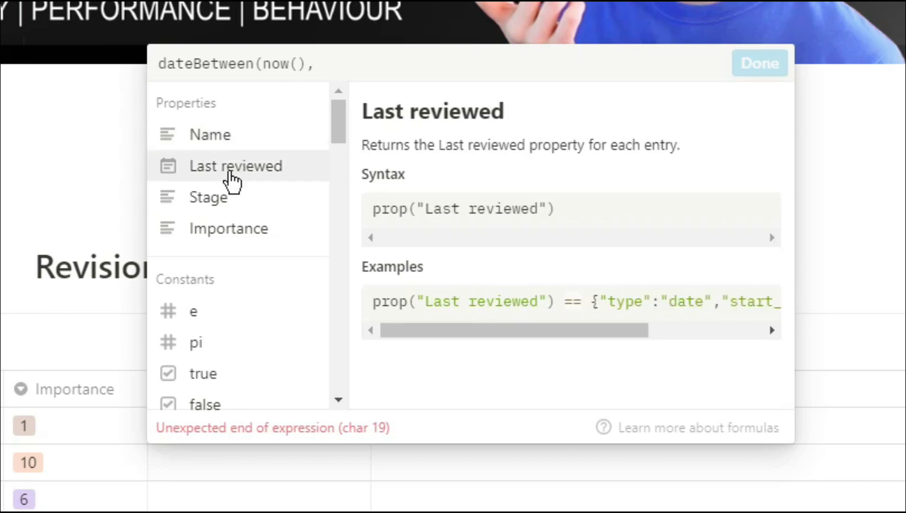
pyautogui.click(276, 172)
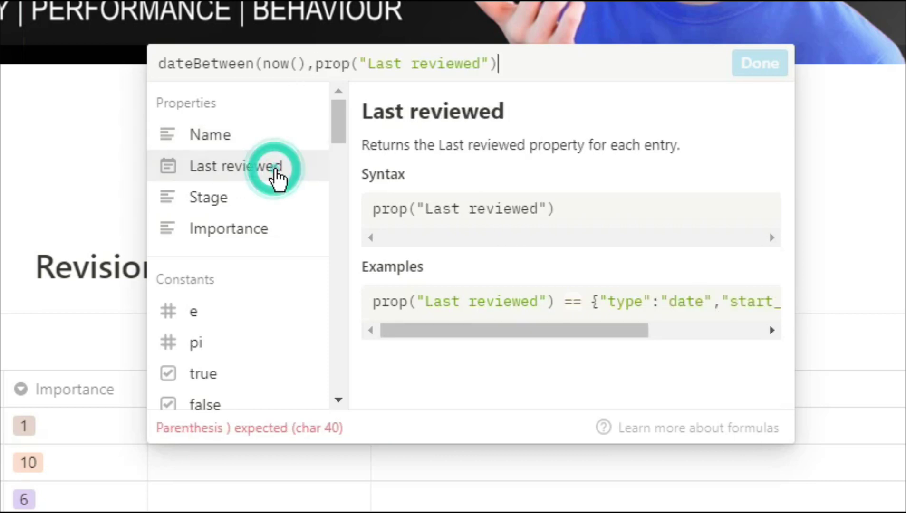
pyautogui.write(',')
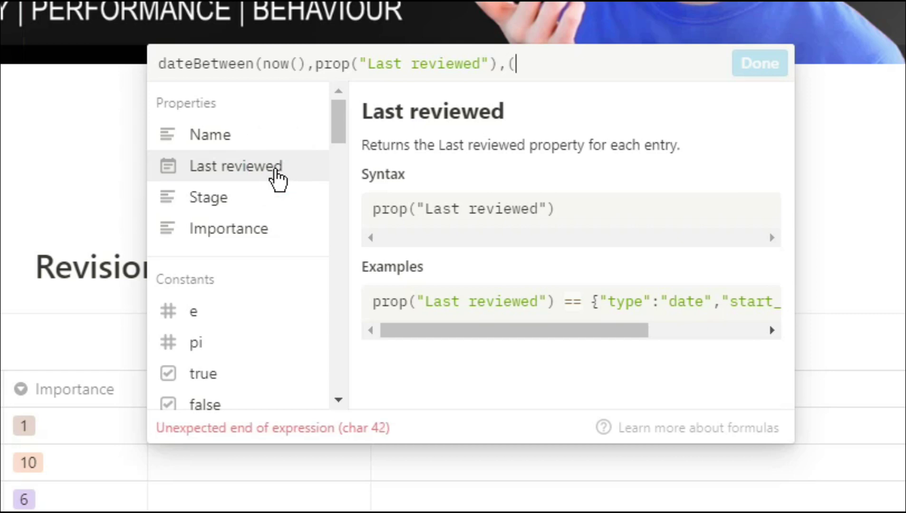
pyautogui.write('(da')
pyautogui.press('BackSpace')
pyautogui.press('BackSpace')
pyautogui.press('BackSpace')
pyautogui.write('"day')
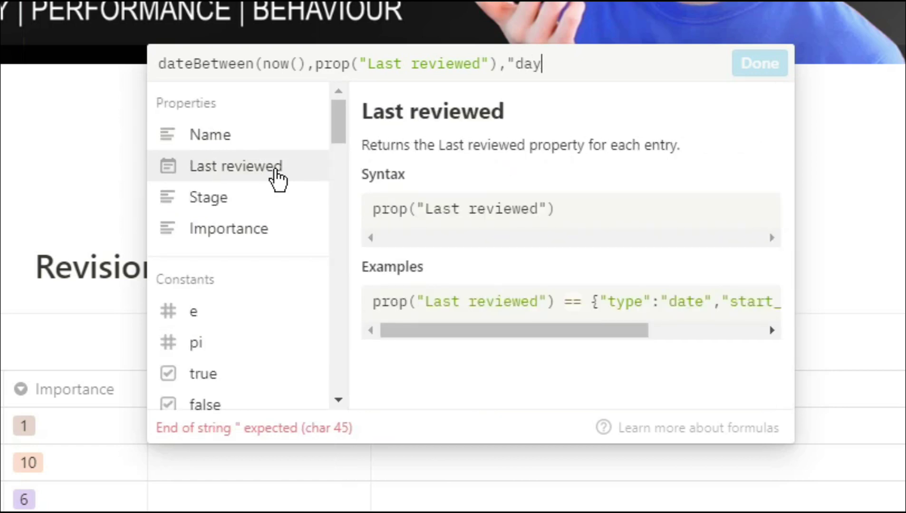
pyautogui.write('s"')
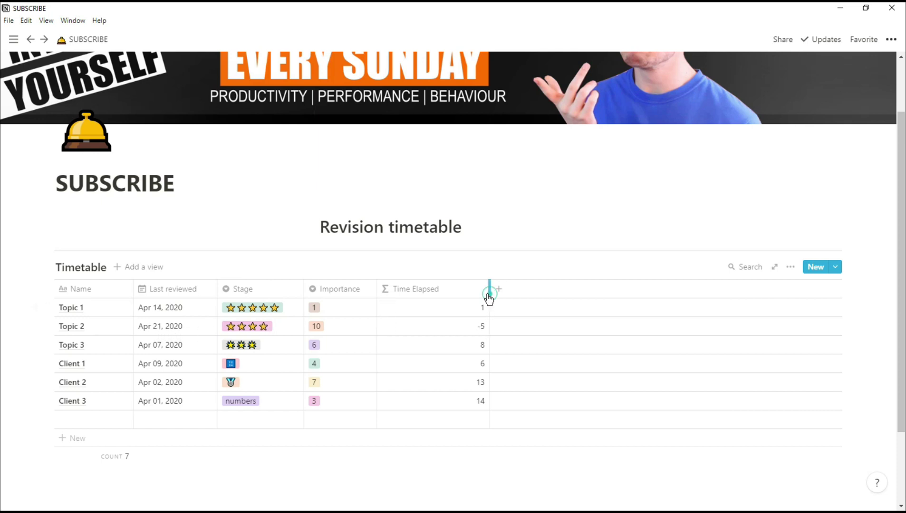
# Add a Formula-type property named Revision date after the Time Elapsed column.
pyautogui.moveTo(489, 294); pyautogui.dragTo(454, 294)
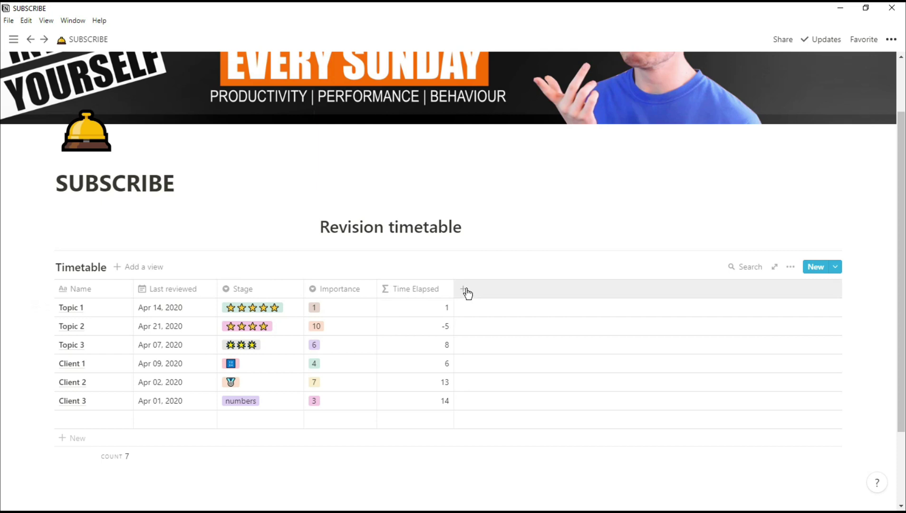
pyautogui.click(465, 291)
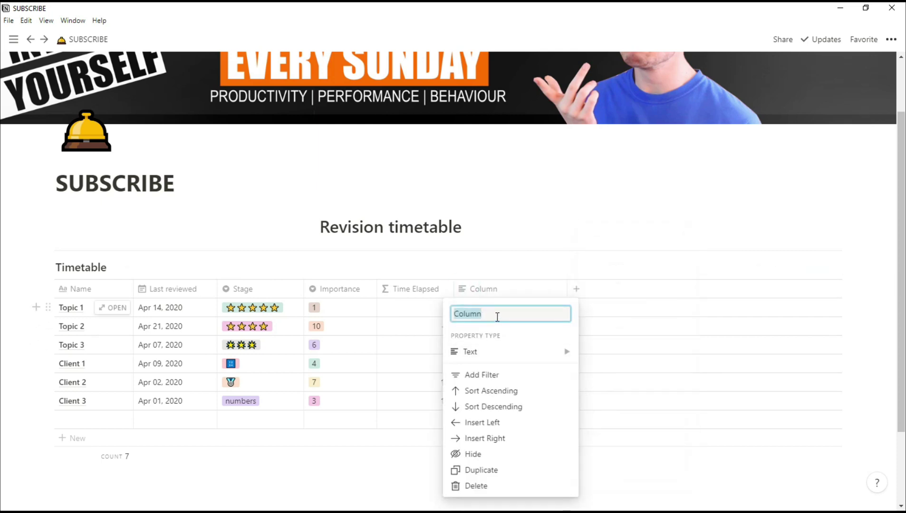
pyautogui.write('Da')
pyautogui.write('evision date')
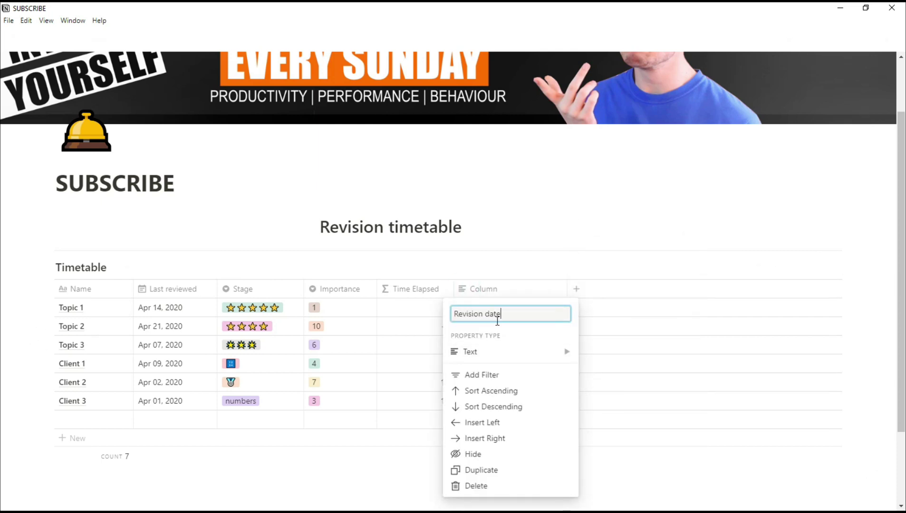
pyautogui.click(511, 352)
pyautogui.click(617, 449)
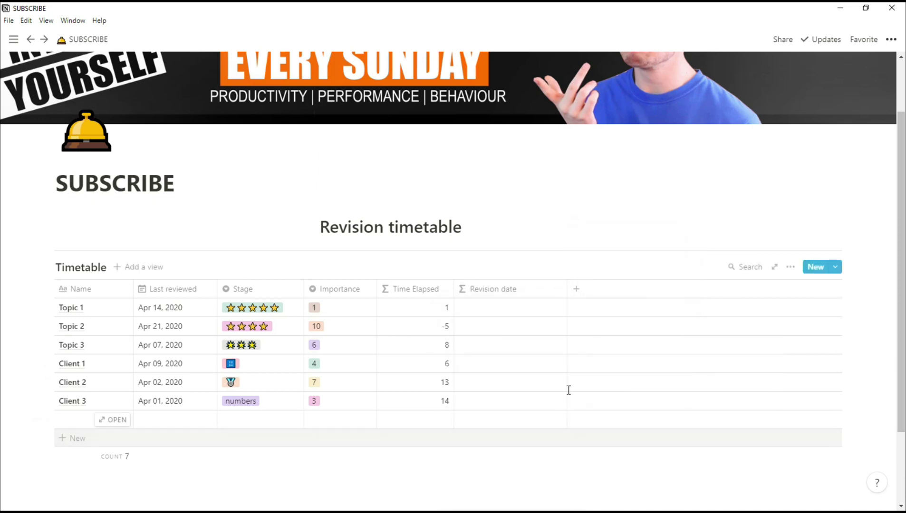
# Set the Revision date formula to dateAdd(prop("Last reviewed"), 7, "days") and apply it.
pyautogui.click(494, 312)
pyautogui.write('date')
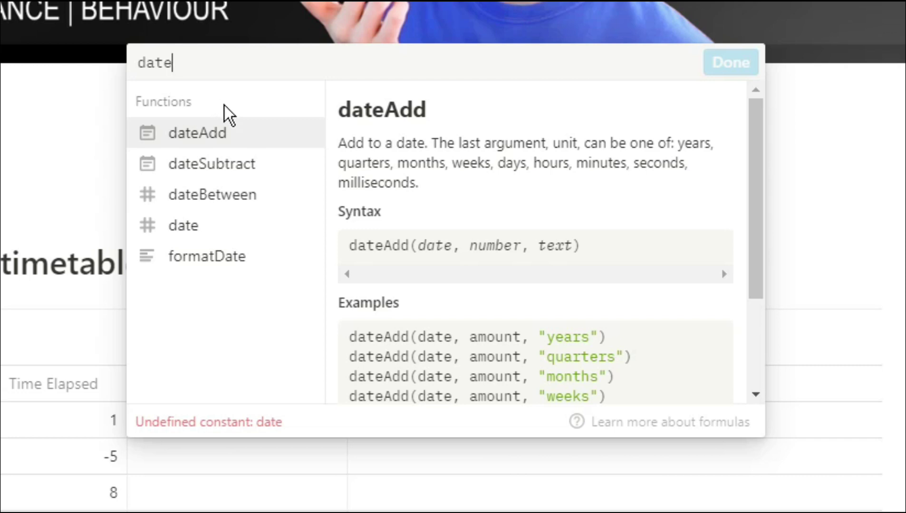
pyautogui.click(222, 135)
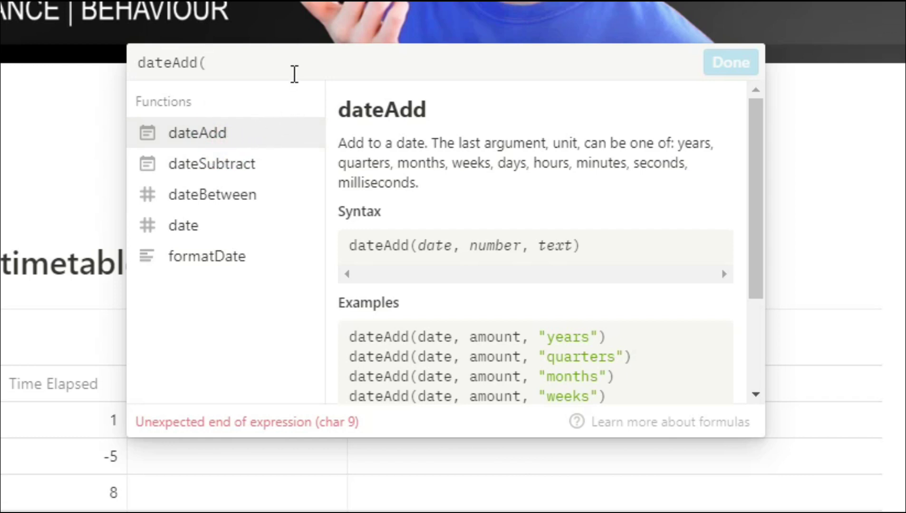
pyautogui.write('prop')
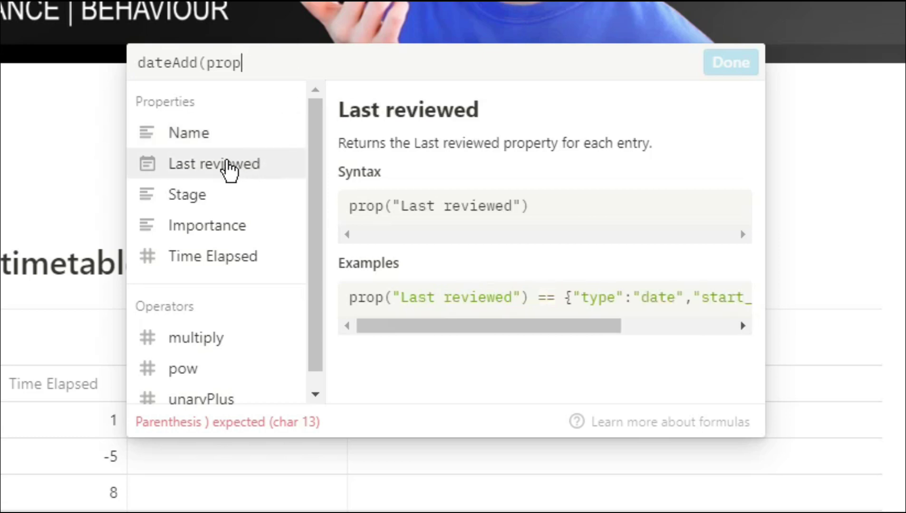
pyautogui.click(200, 175)
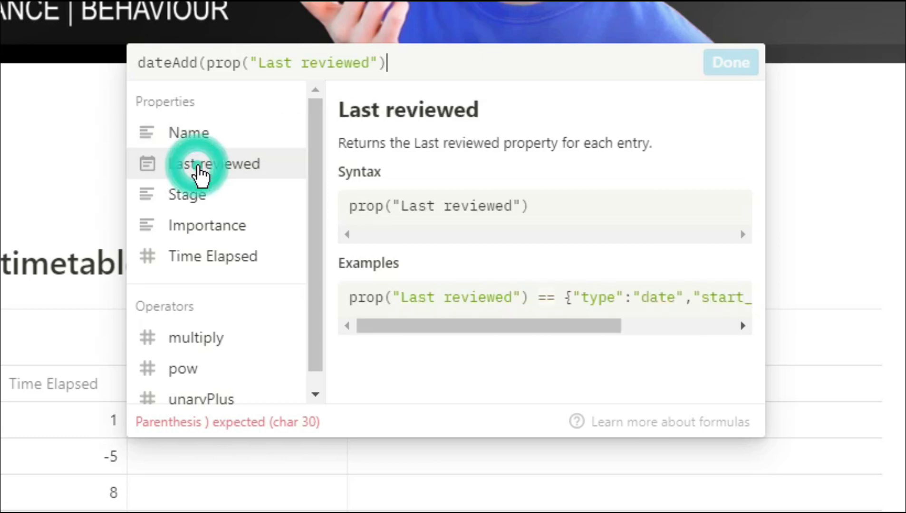
pyautogui.write(', ')
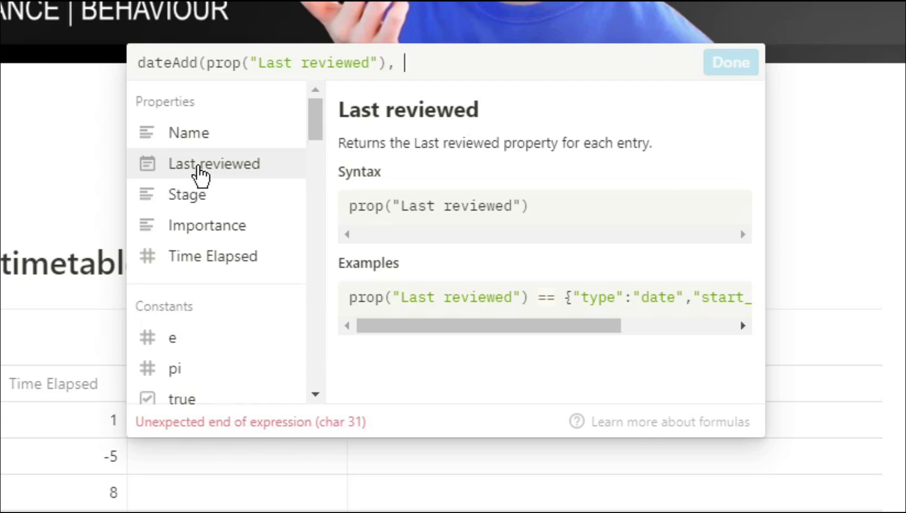
pyautogui.write('7 ')
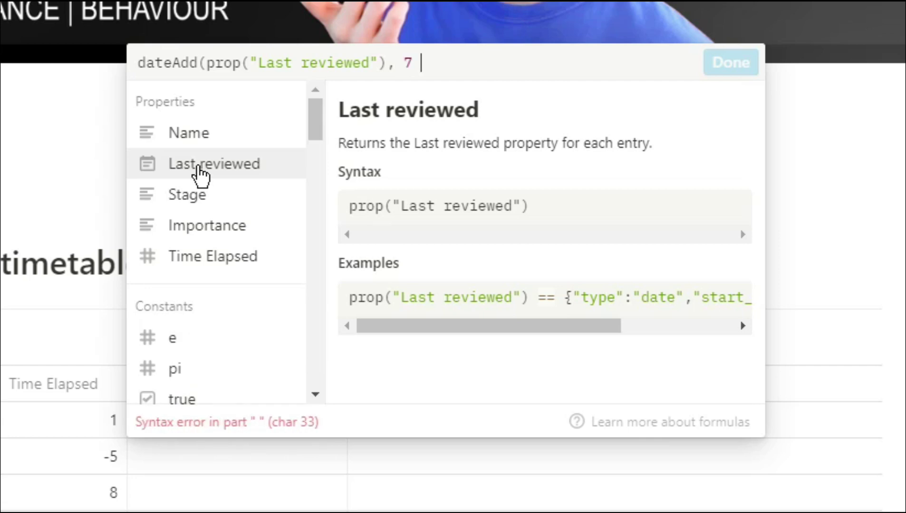
pyautogui.write(', "days"')
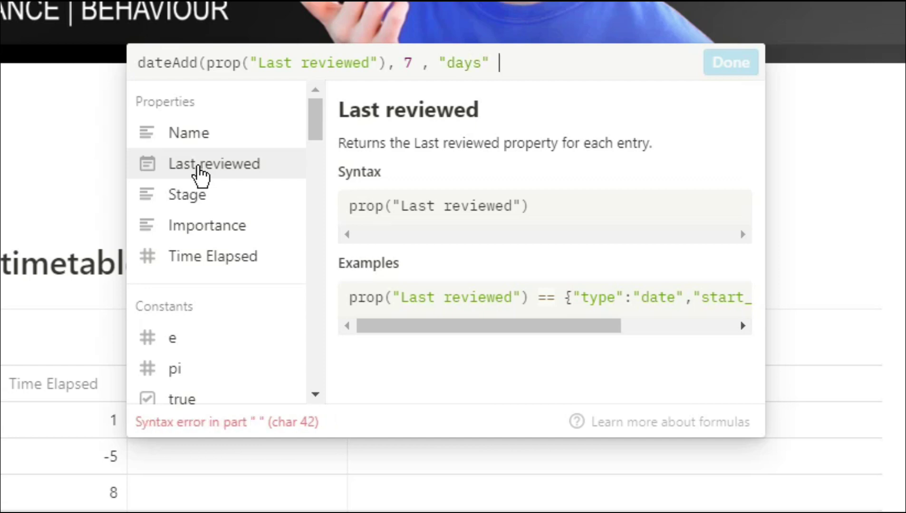
pyautogui.write(' )')
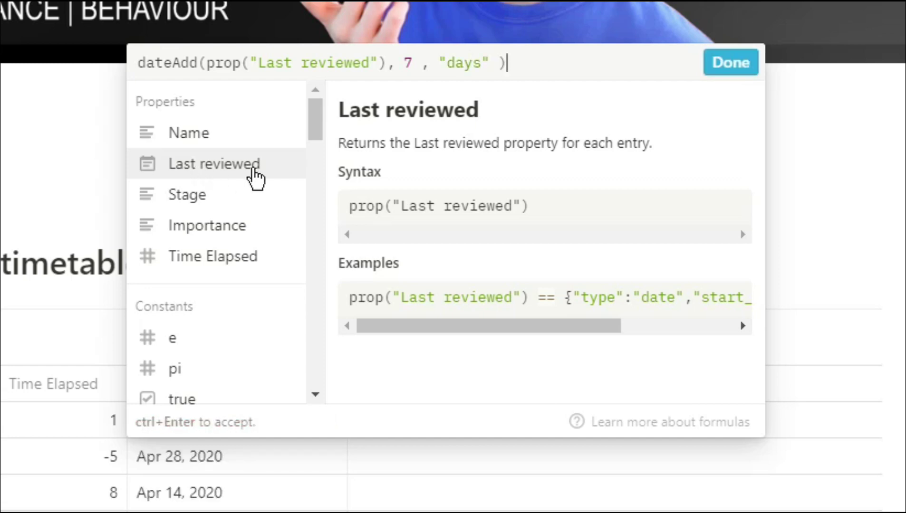
pyautogui.click(731, 66)
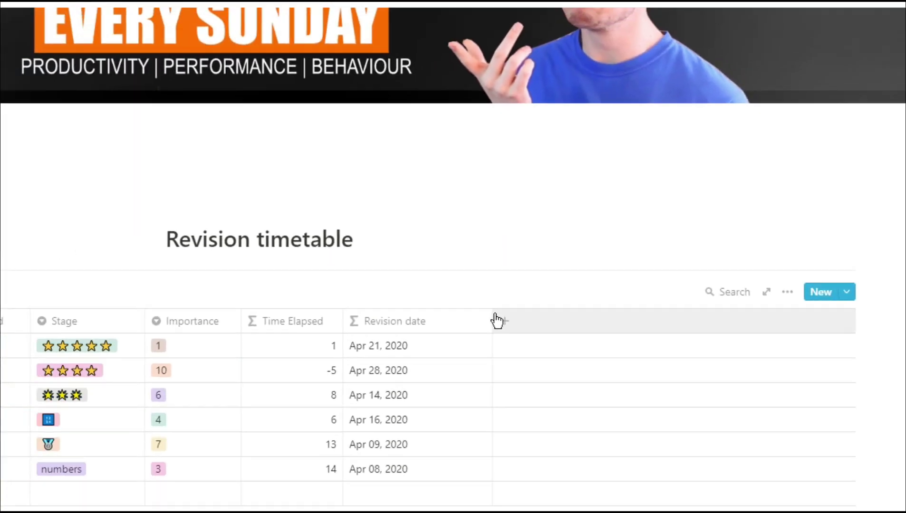